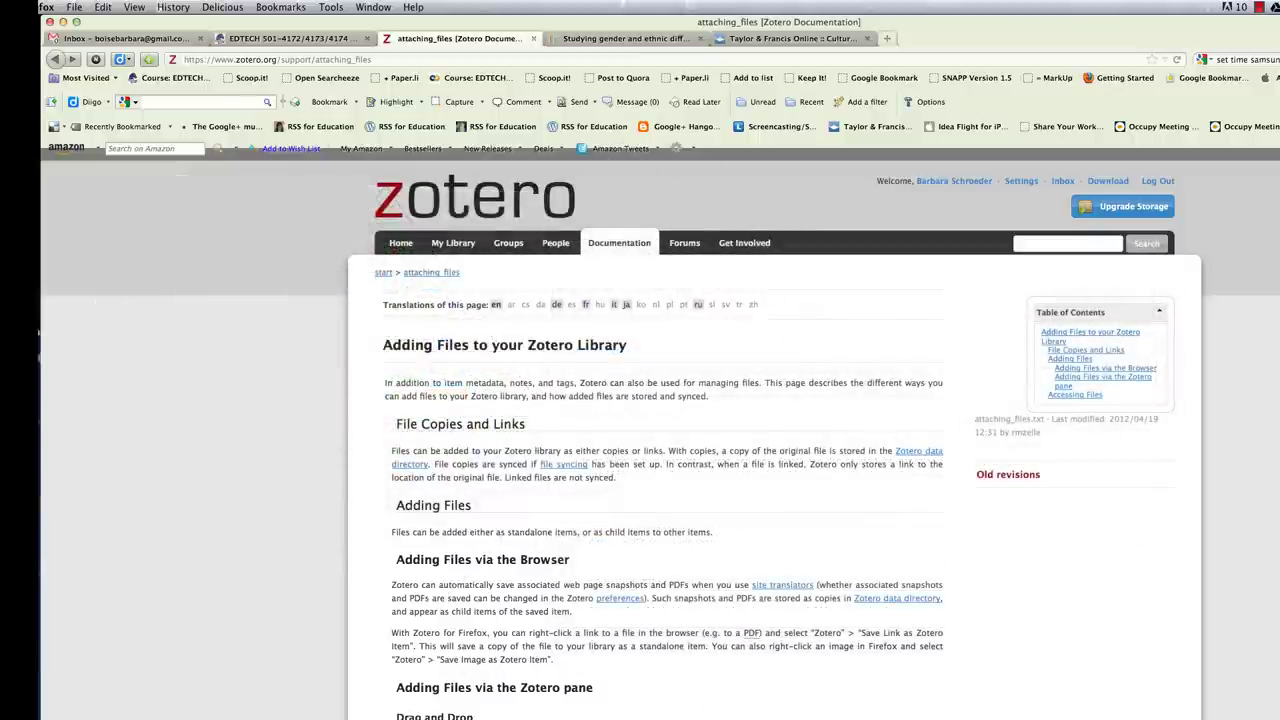
- Switch from the 'Adding Files' documentation page to the Zotero library window
key(super+Tab)
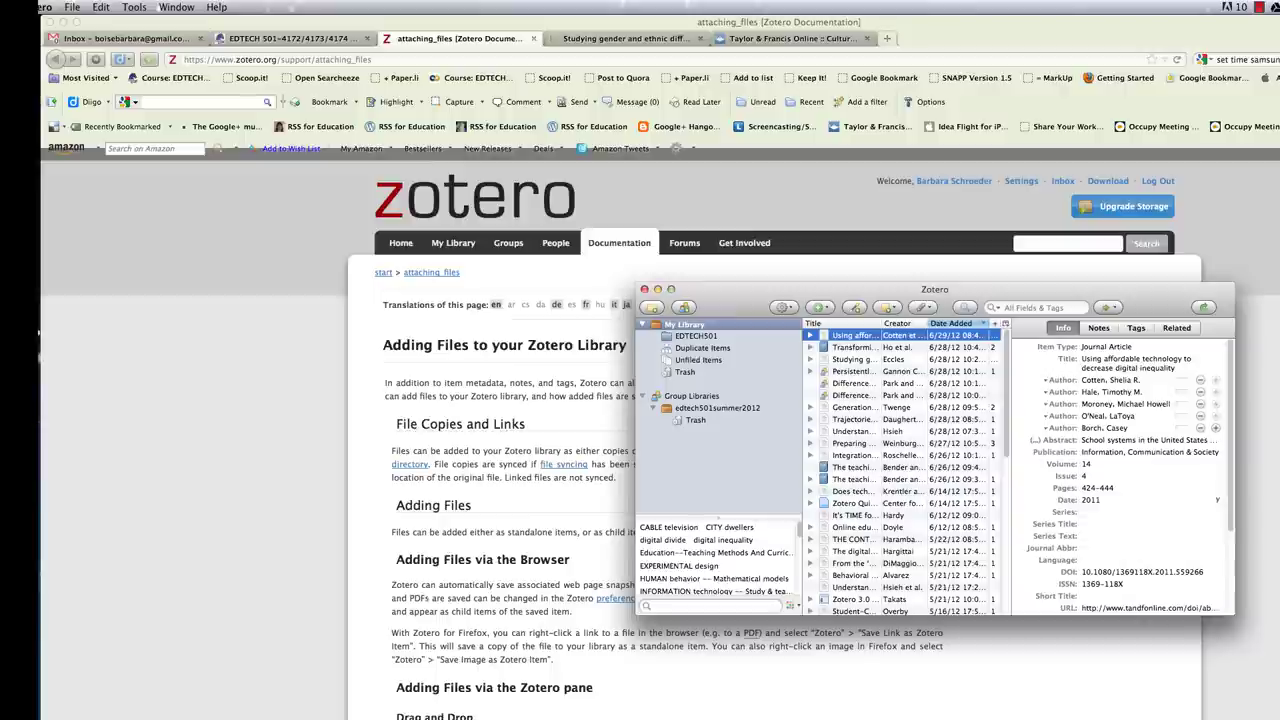
- Open Zotero Preferences from the Actions gear menu to see the data directory location
click(785, 308)
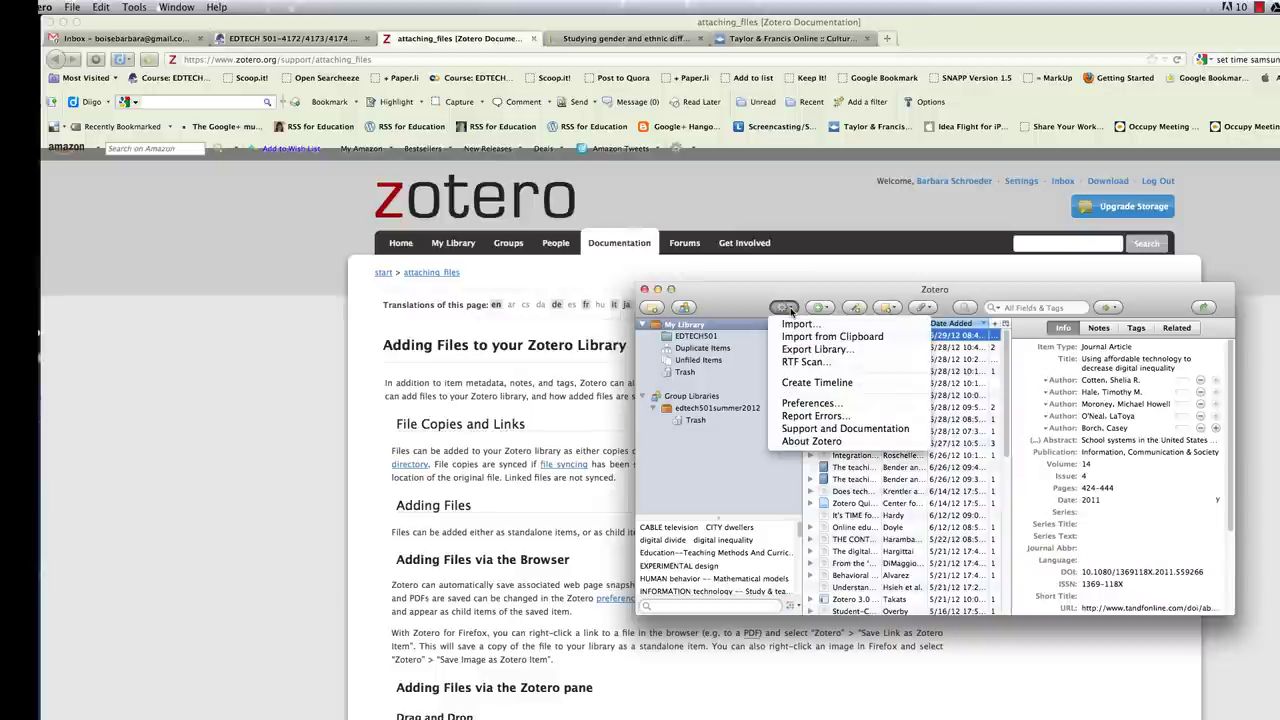
click(797, 404)
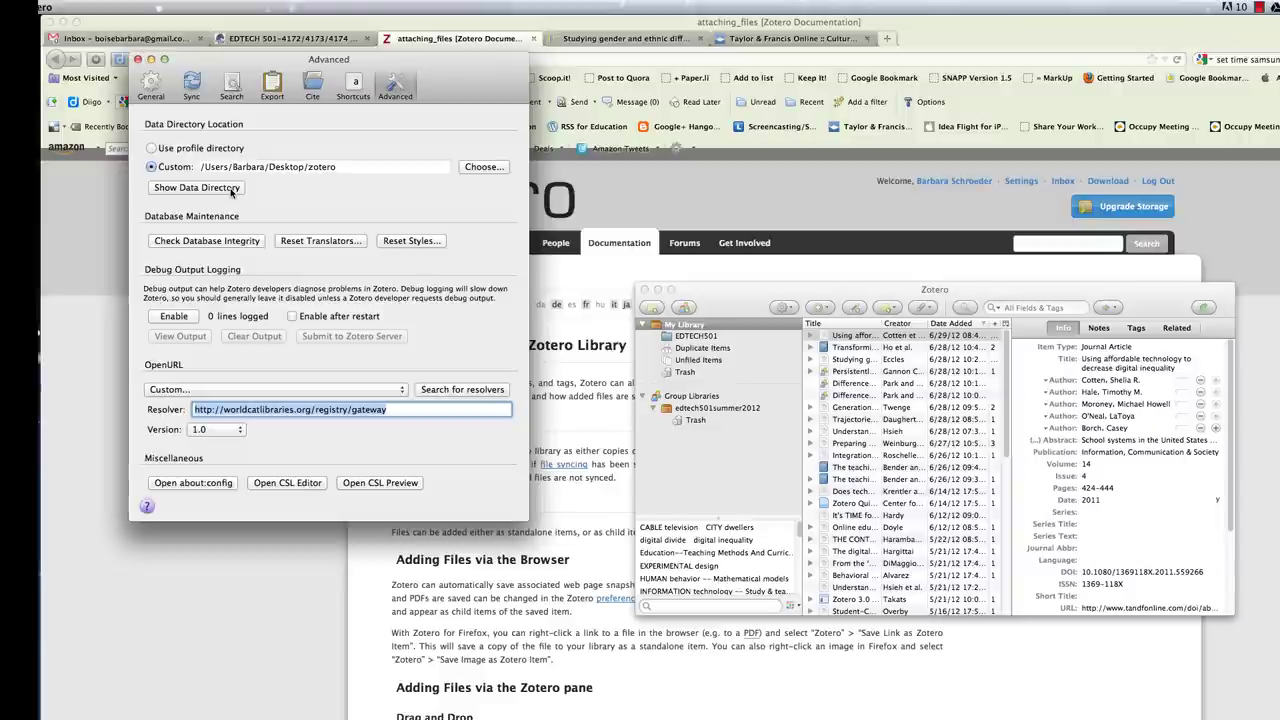
- Reveal the Zotero data directory in Finder and look inside its storage folder
click(232, 192)
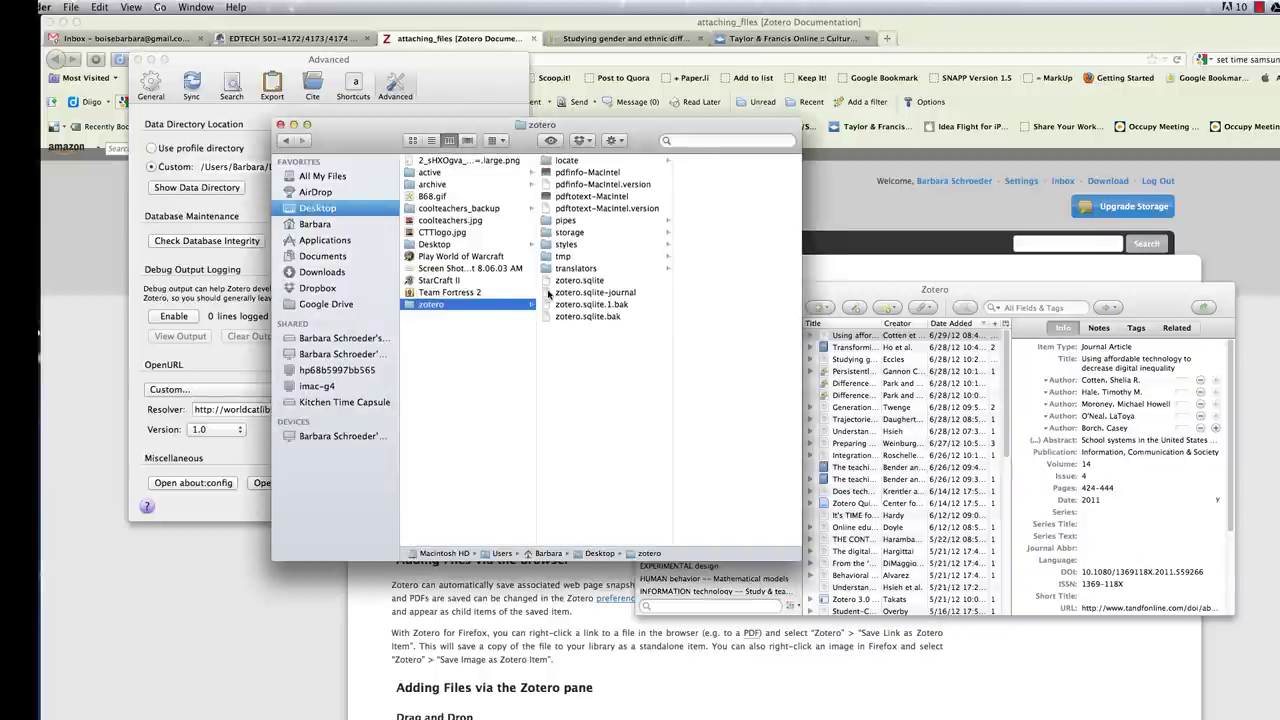
click(572, 234)
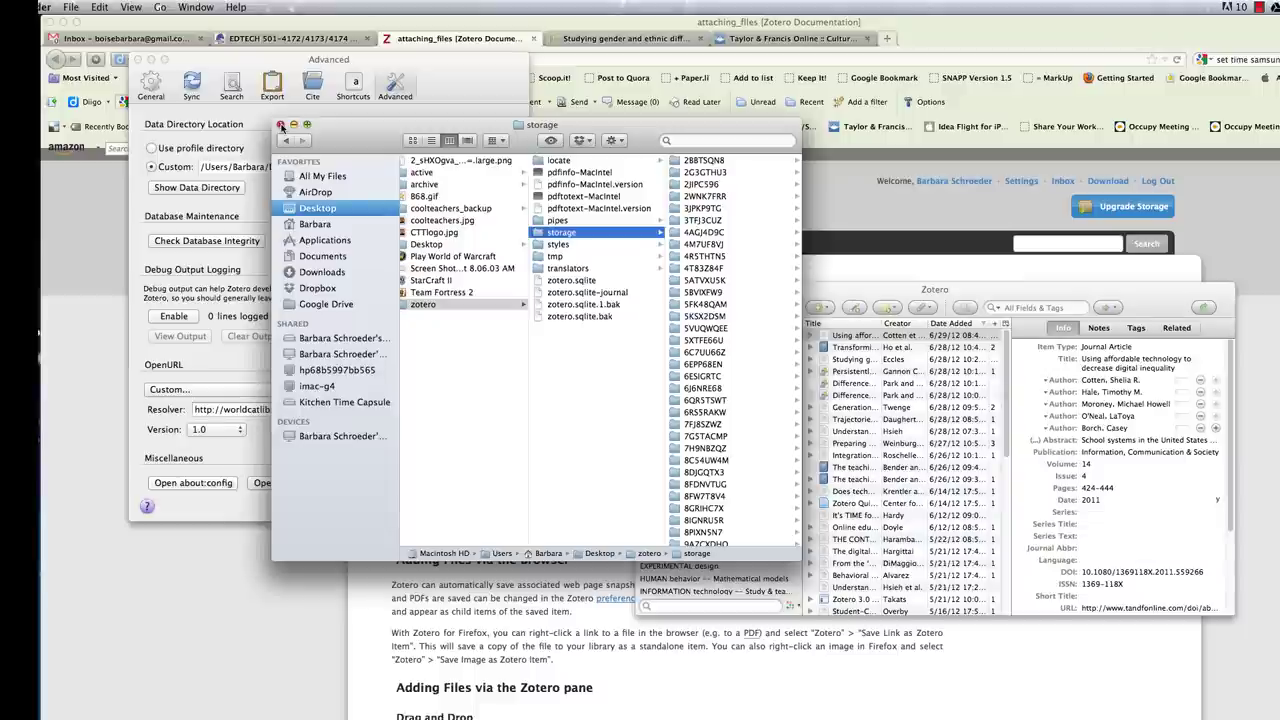
- Close Finder, re-enable attachment file syncing for My Library and groups, and close Preferences
click(281, 125)
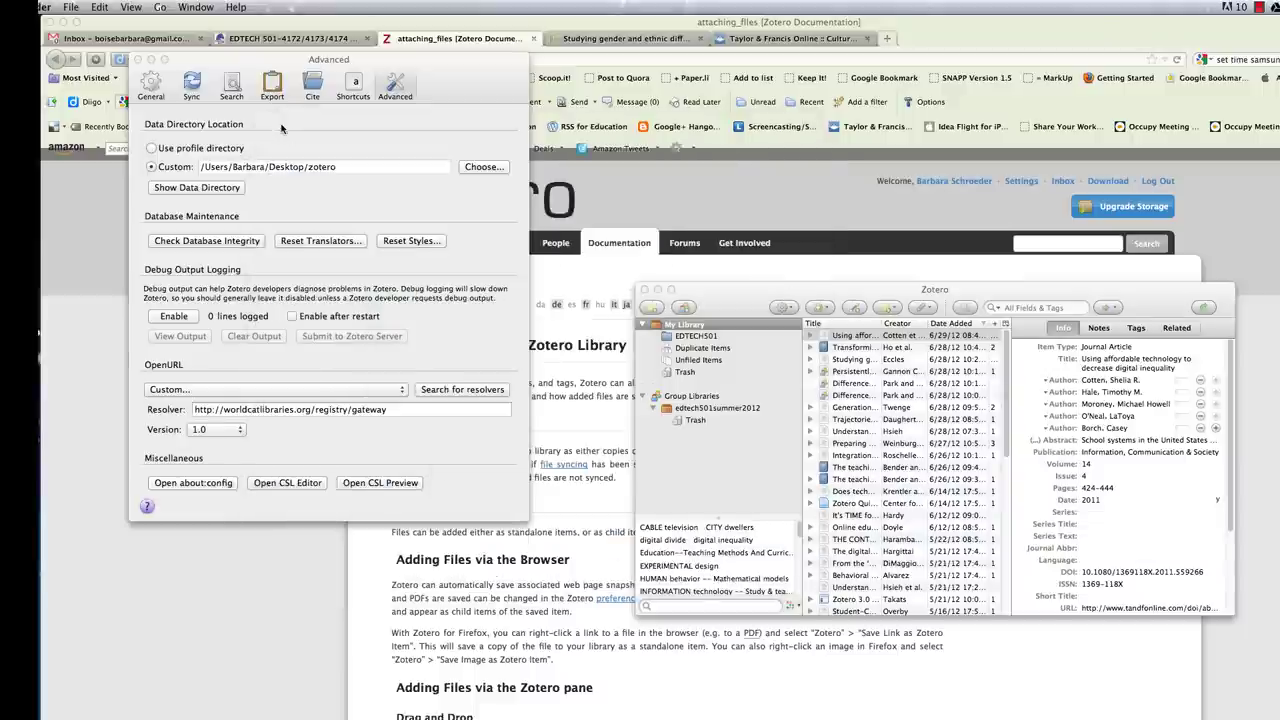
click(191, 89)
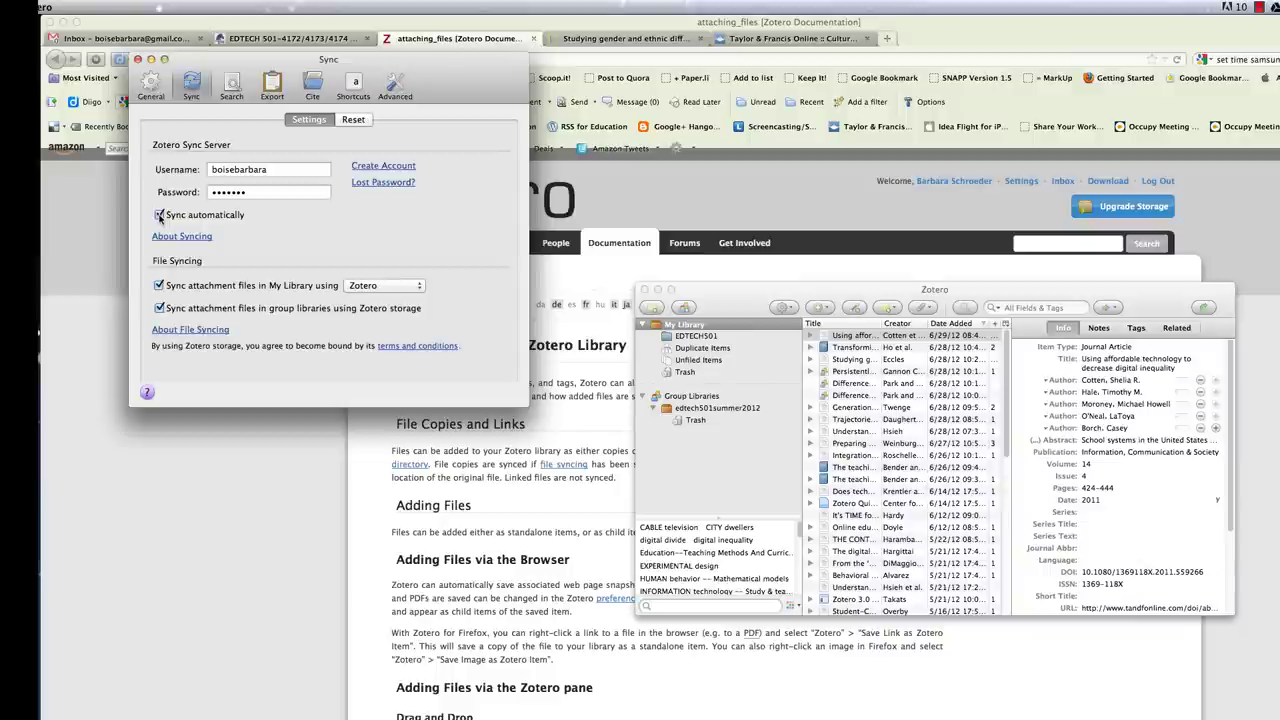
click(158, 285)
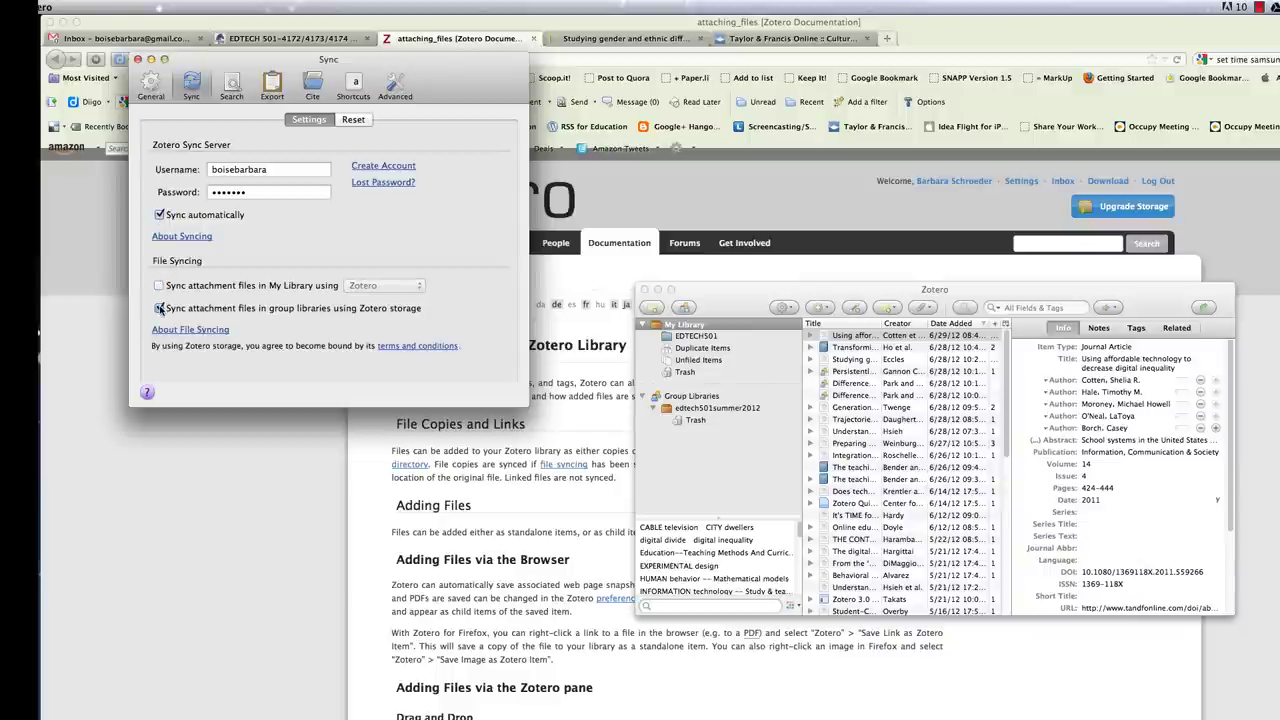
click(159, 308)
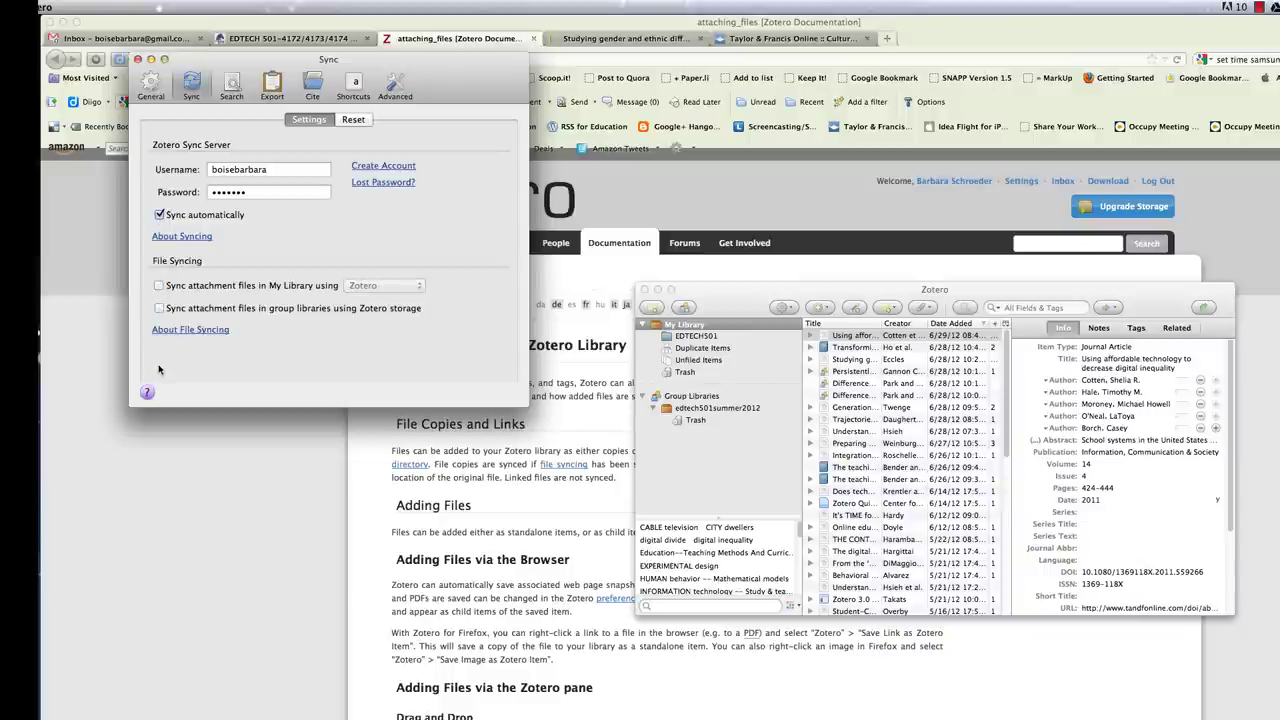
click(158, 285)
click(159, 308)
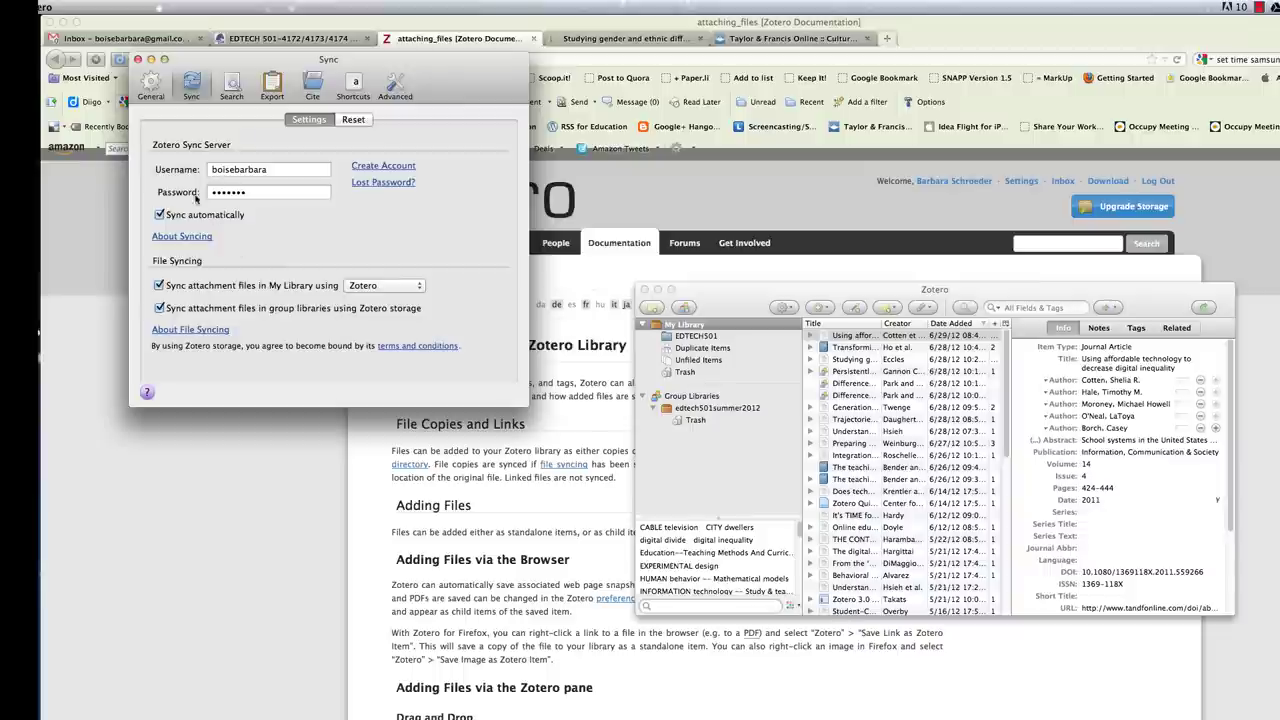
click(138, 60)
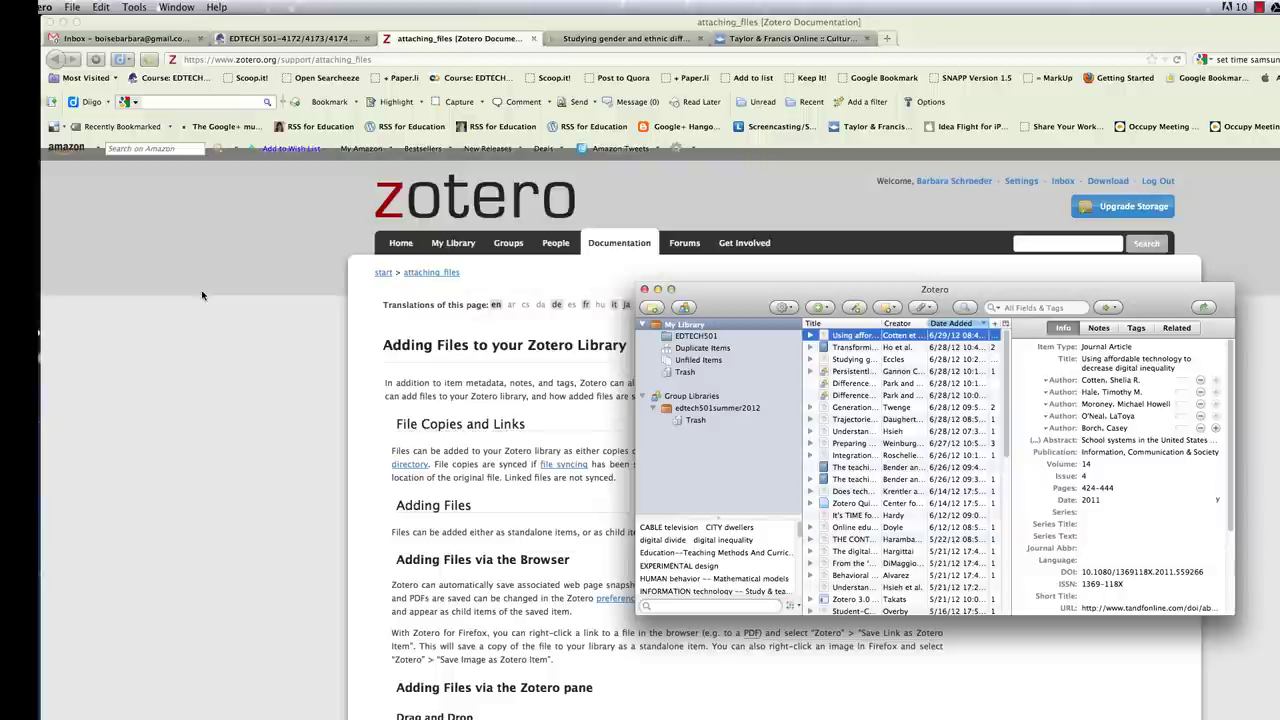
- Bring Firefox forward on the Eccles 'Studying gender and ethnic differences' article tab
click(662, 40)
click(662, 40)
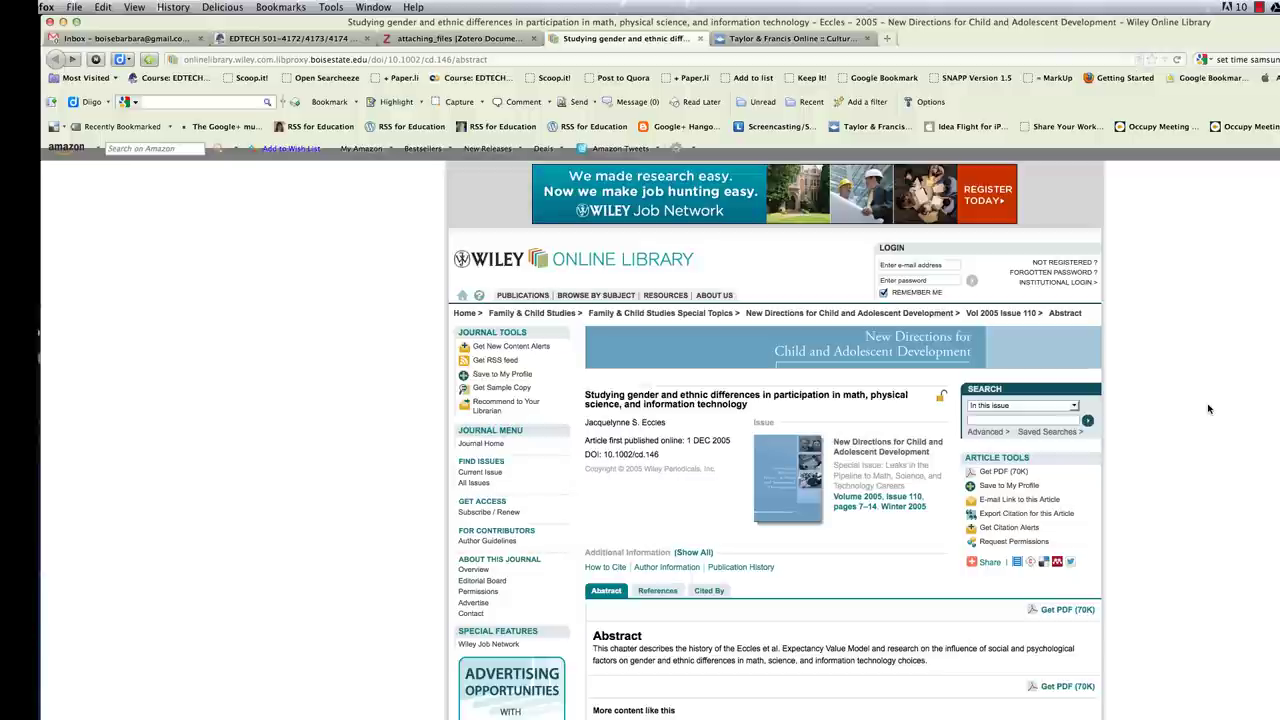
- Expand the Eccles article item in Zotero and inspect its login.html Snapshot attachment
key(super+shift+z)
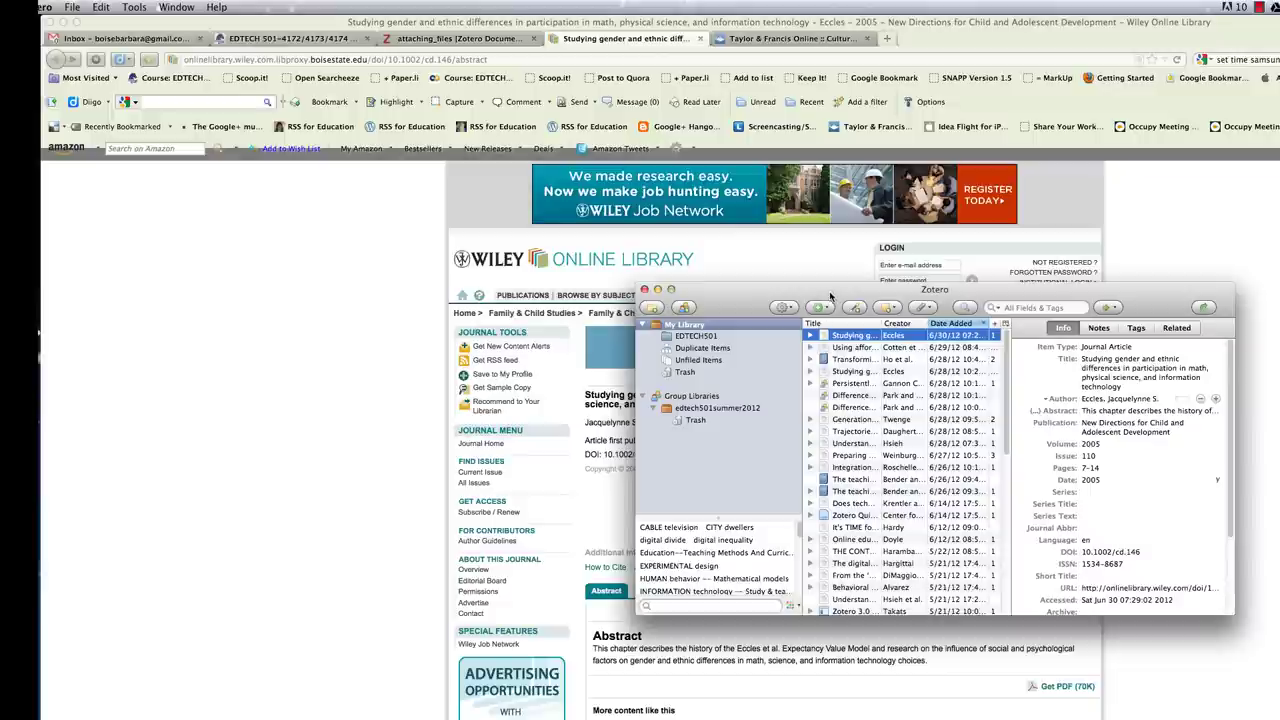
drag(832, 296, 751, 311)
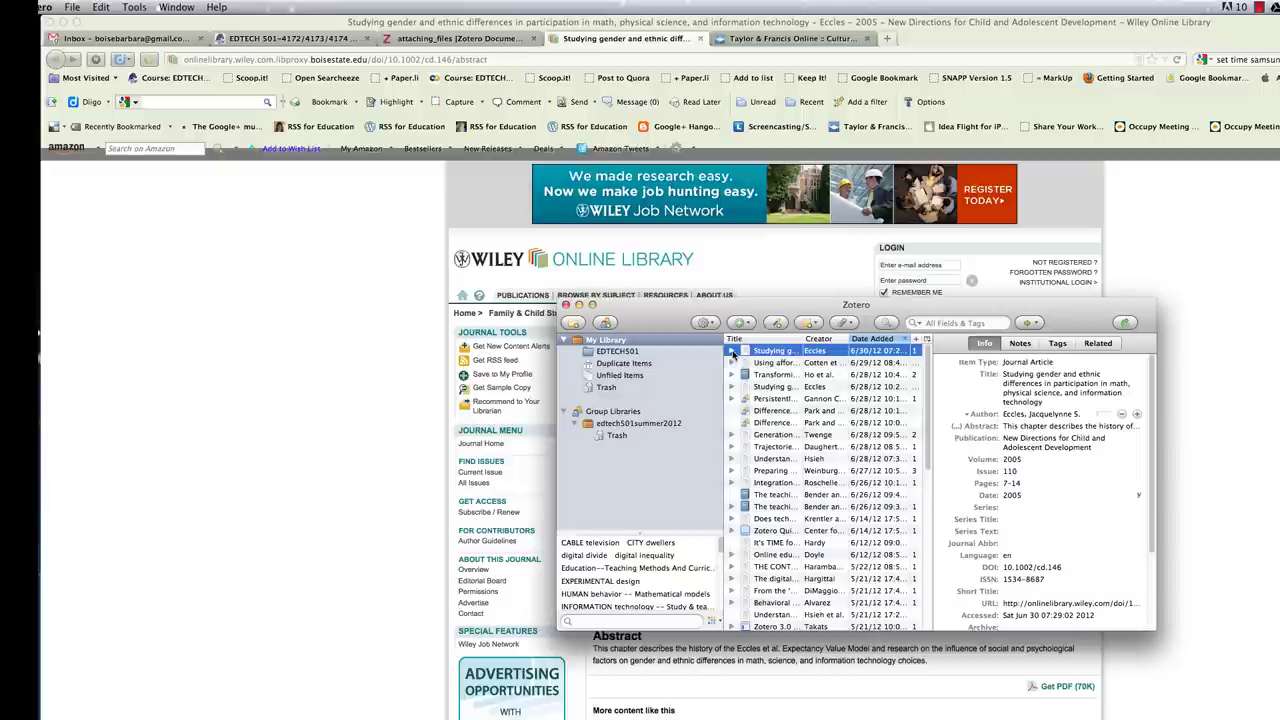
click(731, 351)
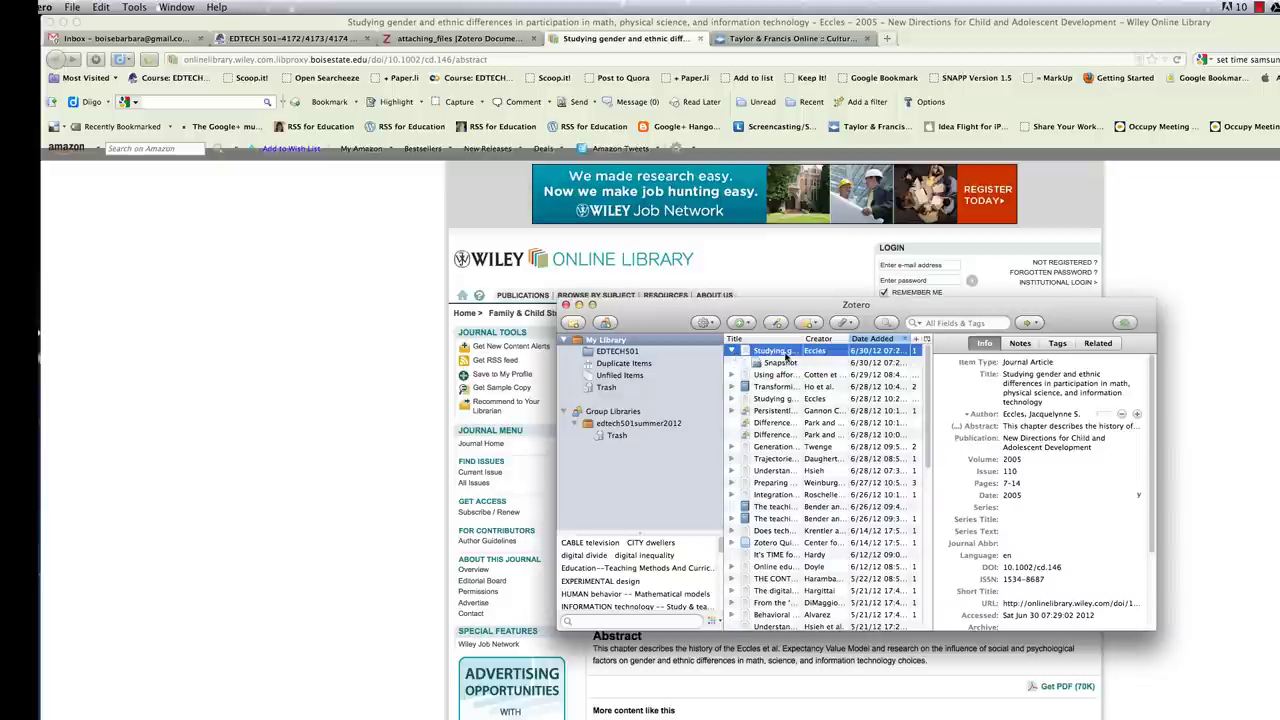
click(781, 363)
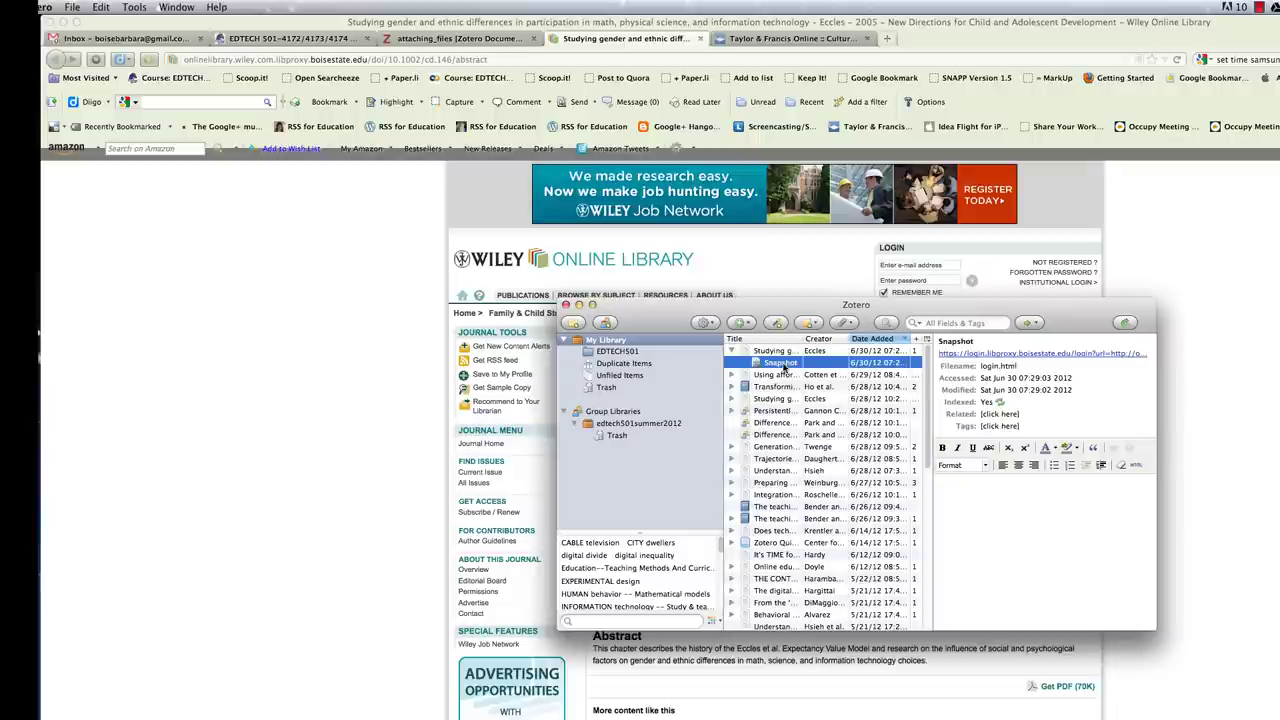
- Cancel the Eccles PDF download, return to the abstract page, and switch back to Zotero
click(798, 268)
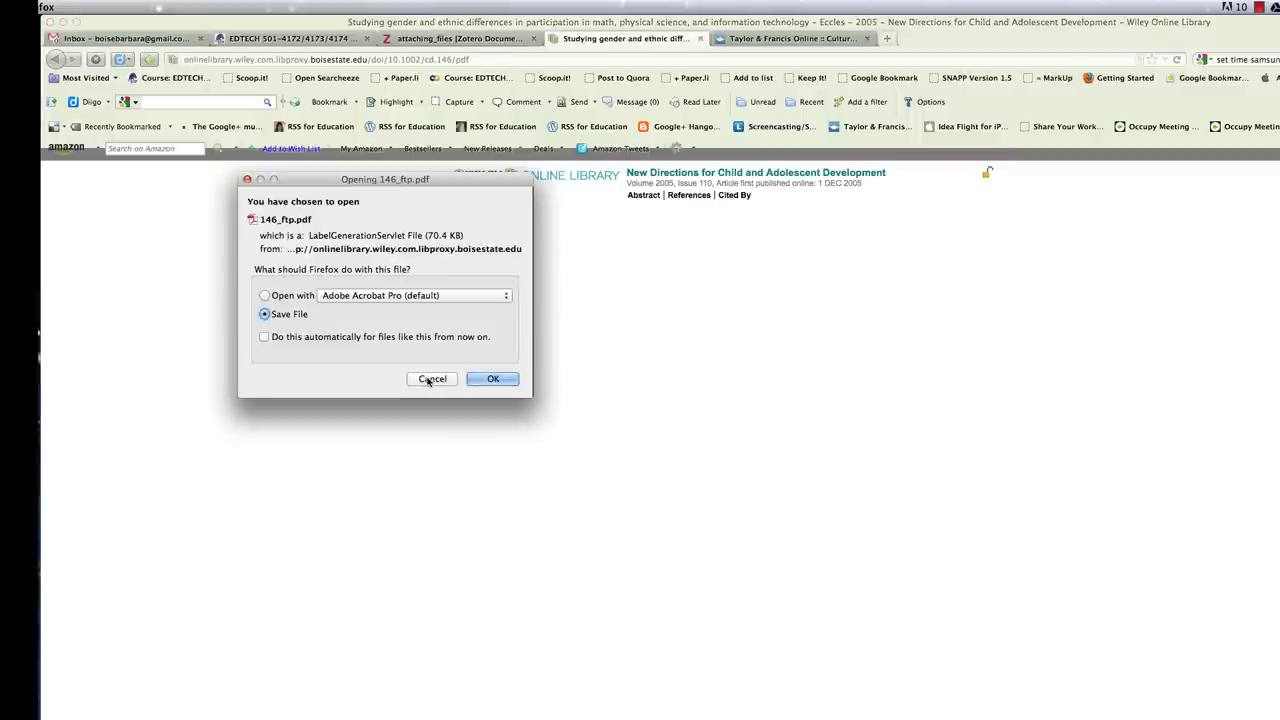
click(430, 379)
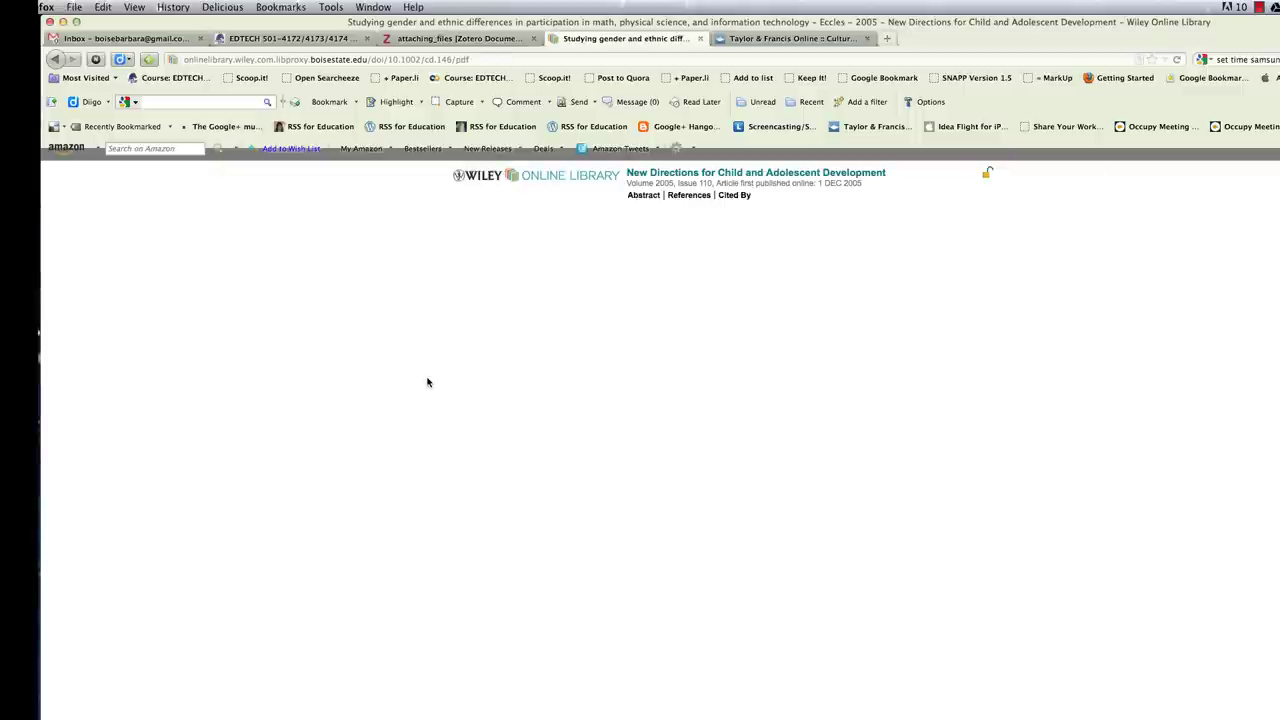
click(57, 61)
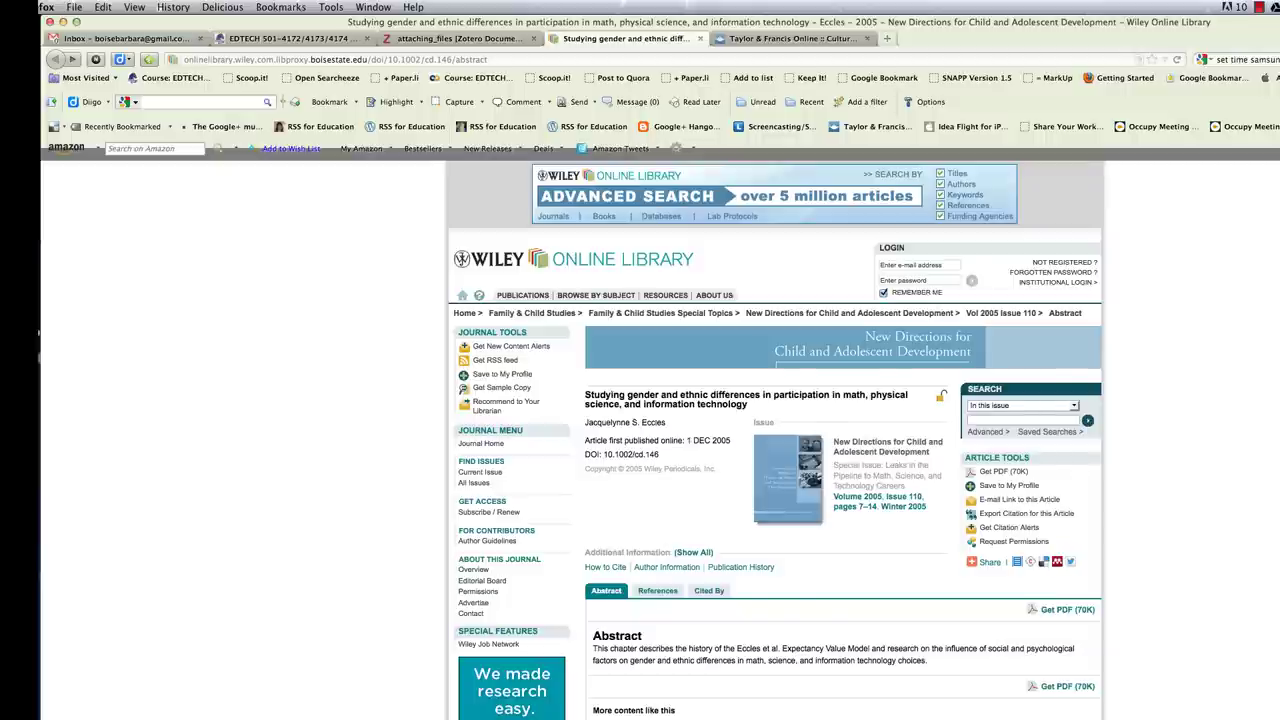
key(super+Tab)
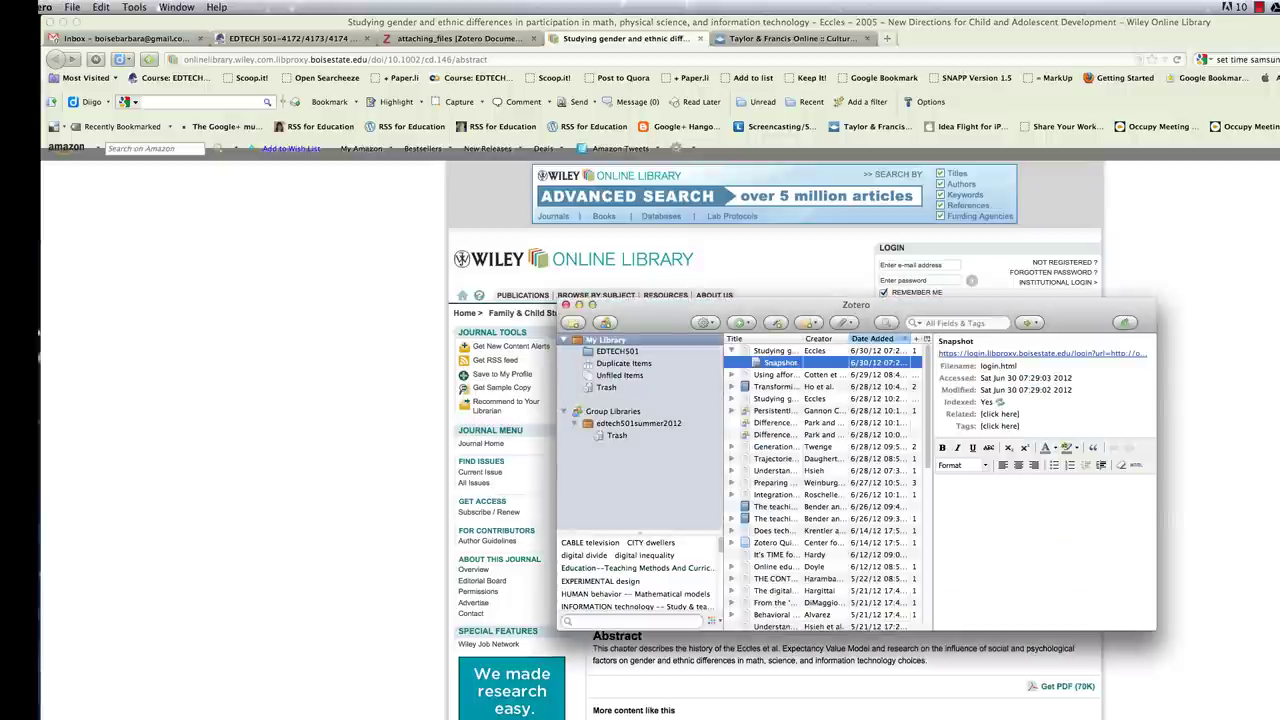
- Attach 146_ftp(3).pdf from the Downloads folder to the Eccles article item
key(super+Tab)
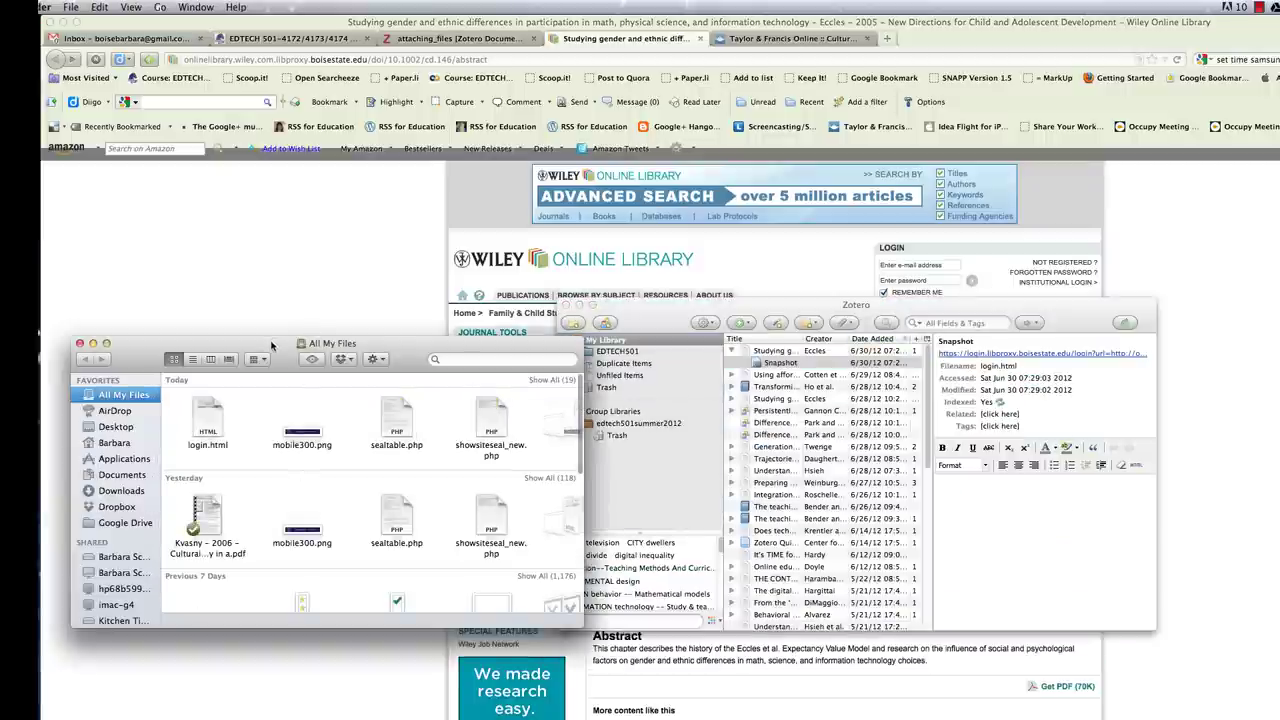
drag(272, 345, 253, 324)
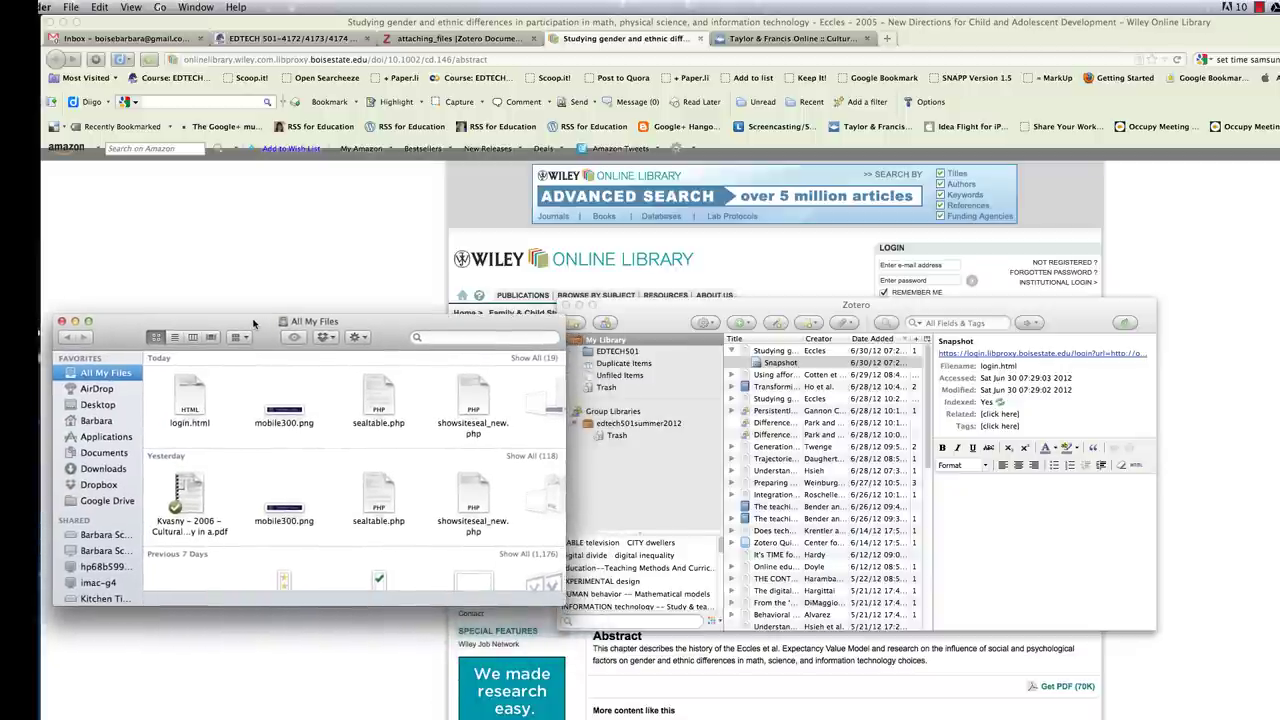
click(106, 470)
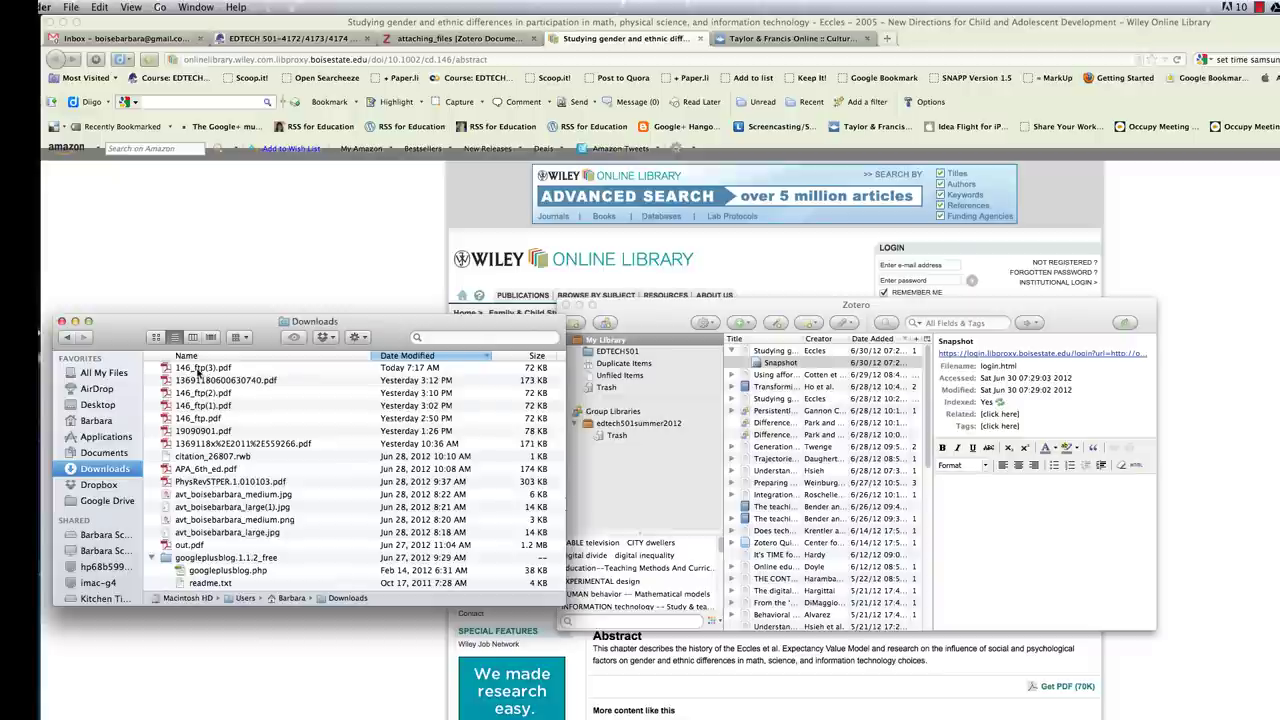
drag(196, 371, 783, 357)
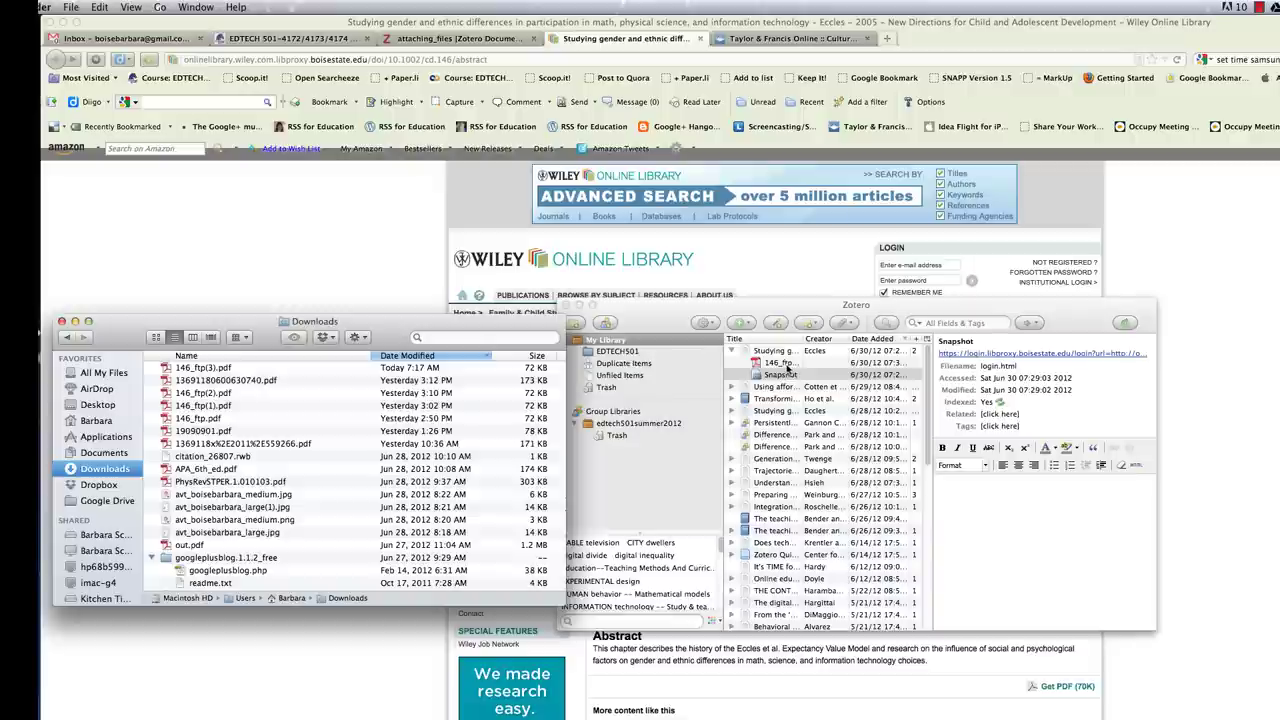
- Rename the PDF attachment from the parent's author, year and title, and confirm its title
click(785, 363)
right_click(780, 364)
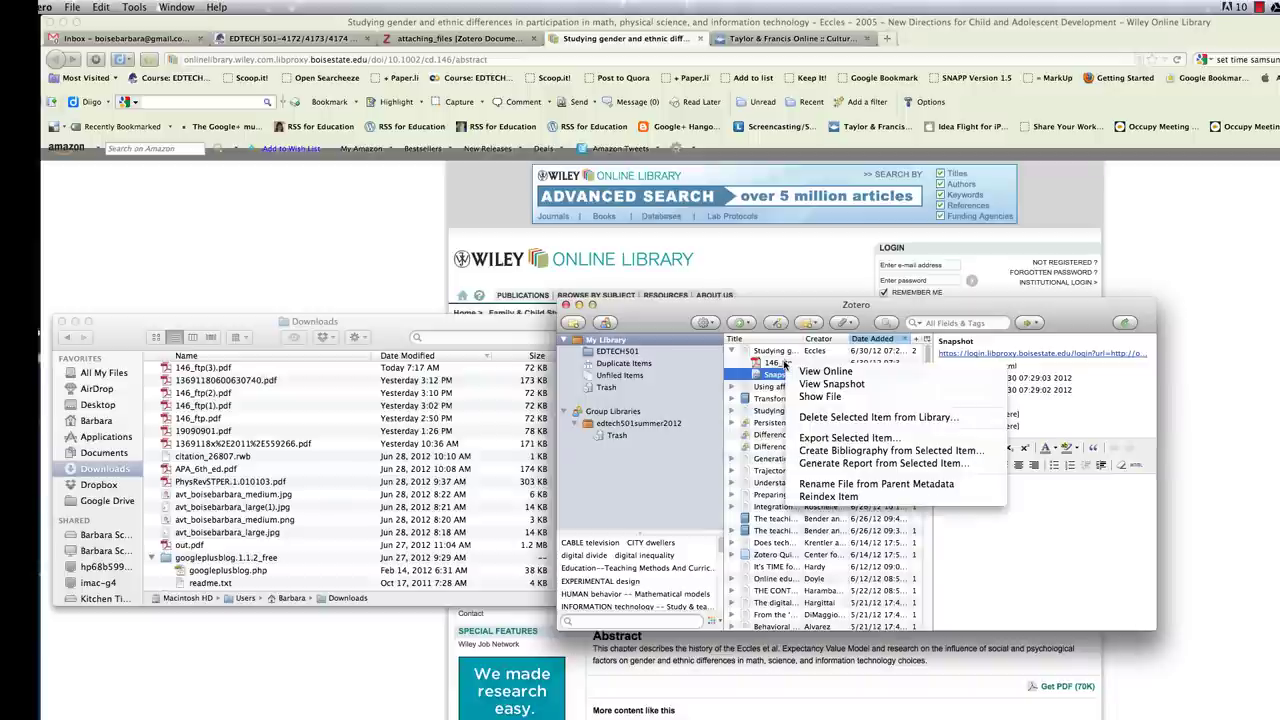
click(777, 365)
right_click(777, 365)
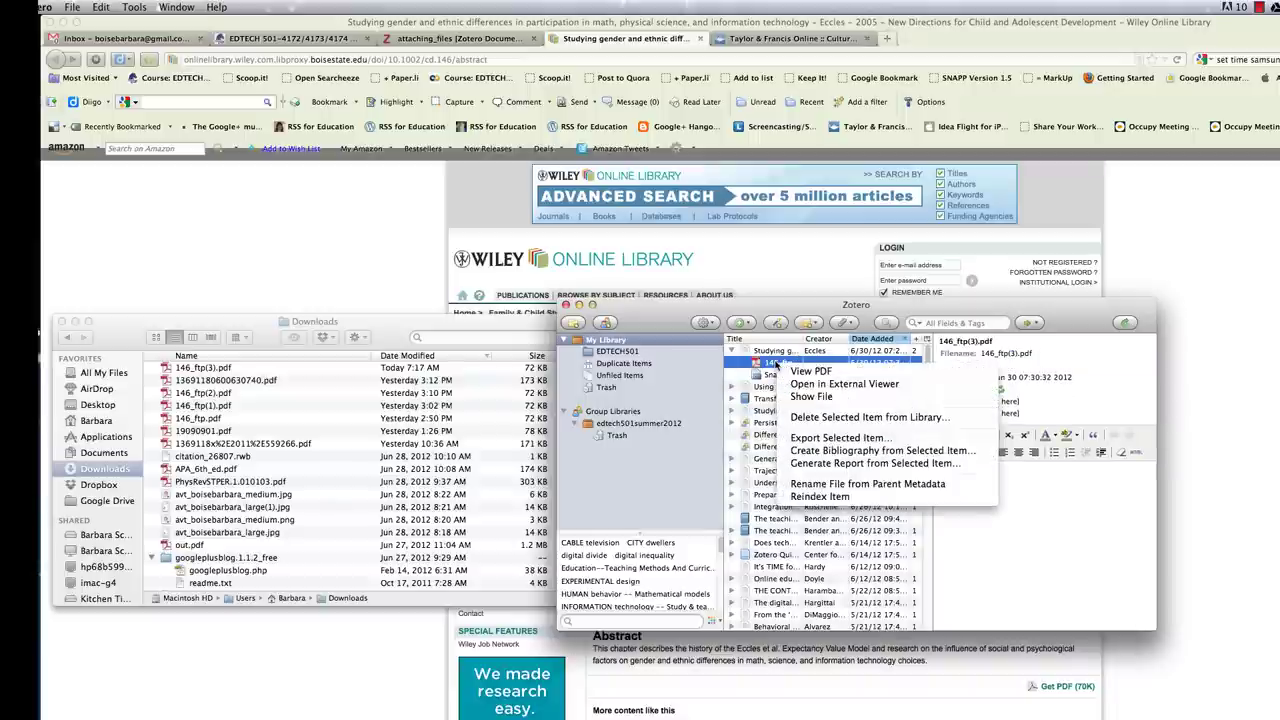
click(816, 486)
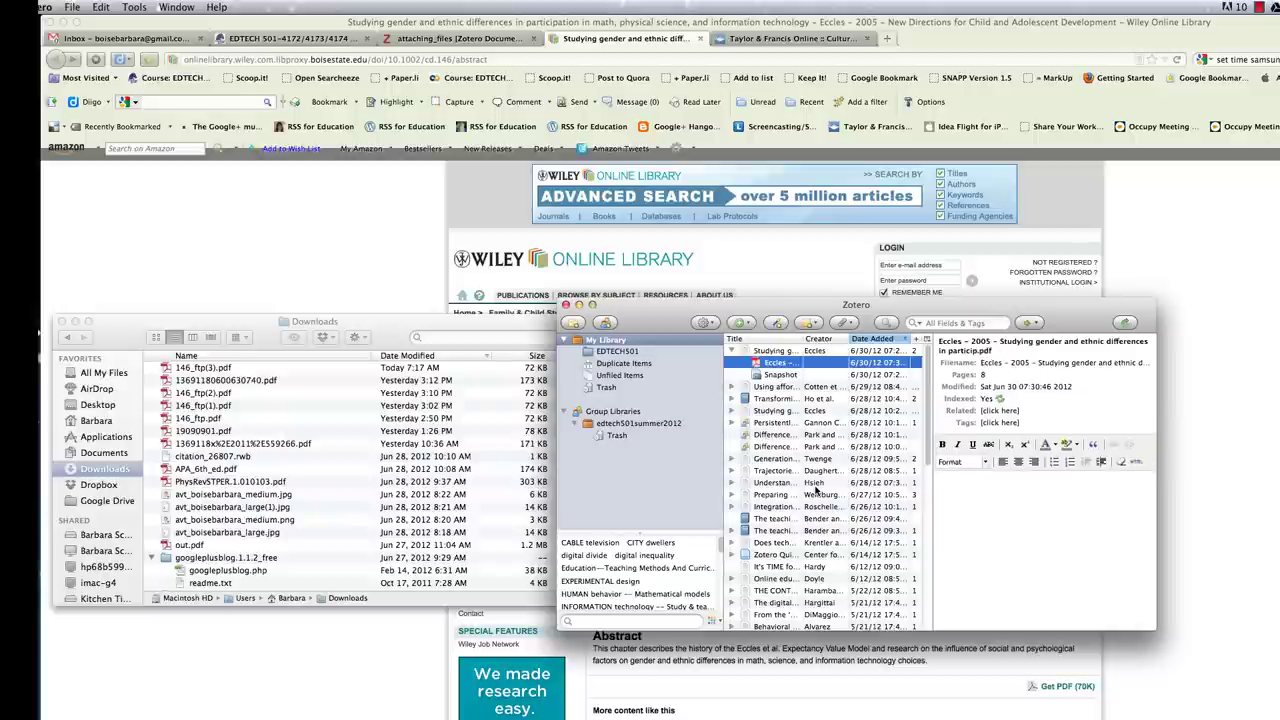
click(944, 350)
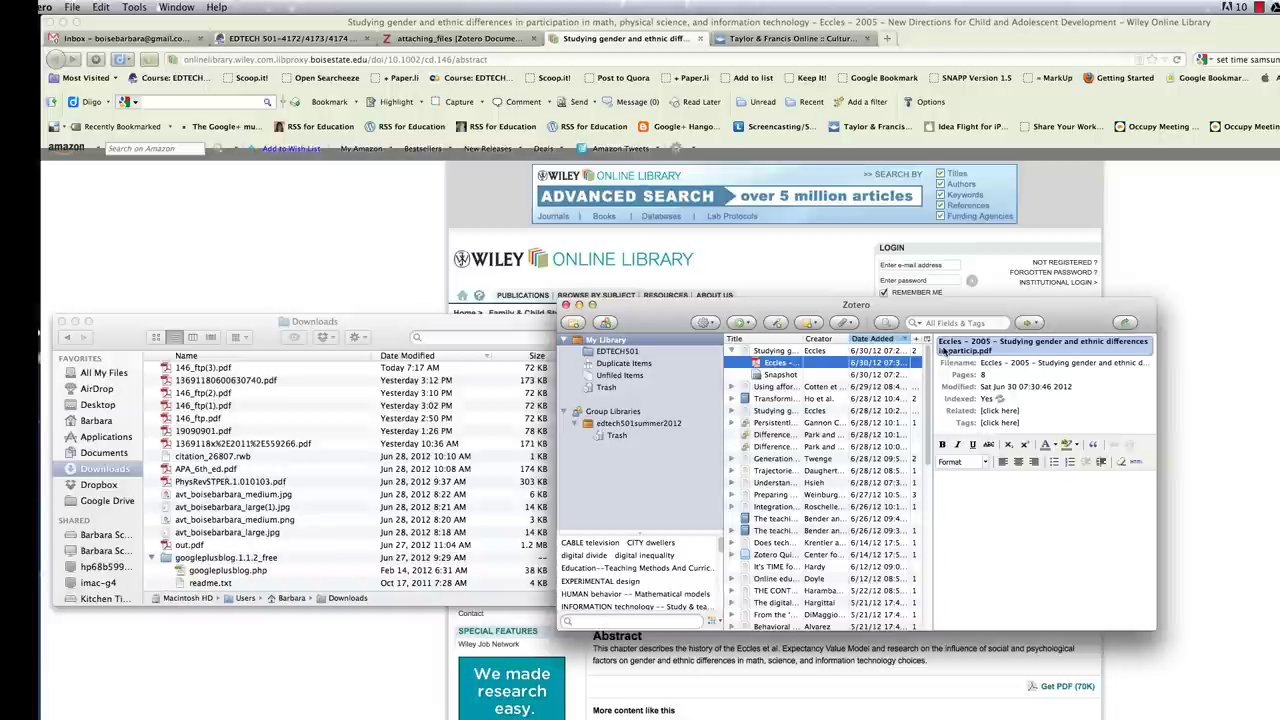
key(Return)
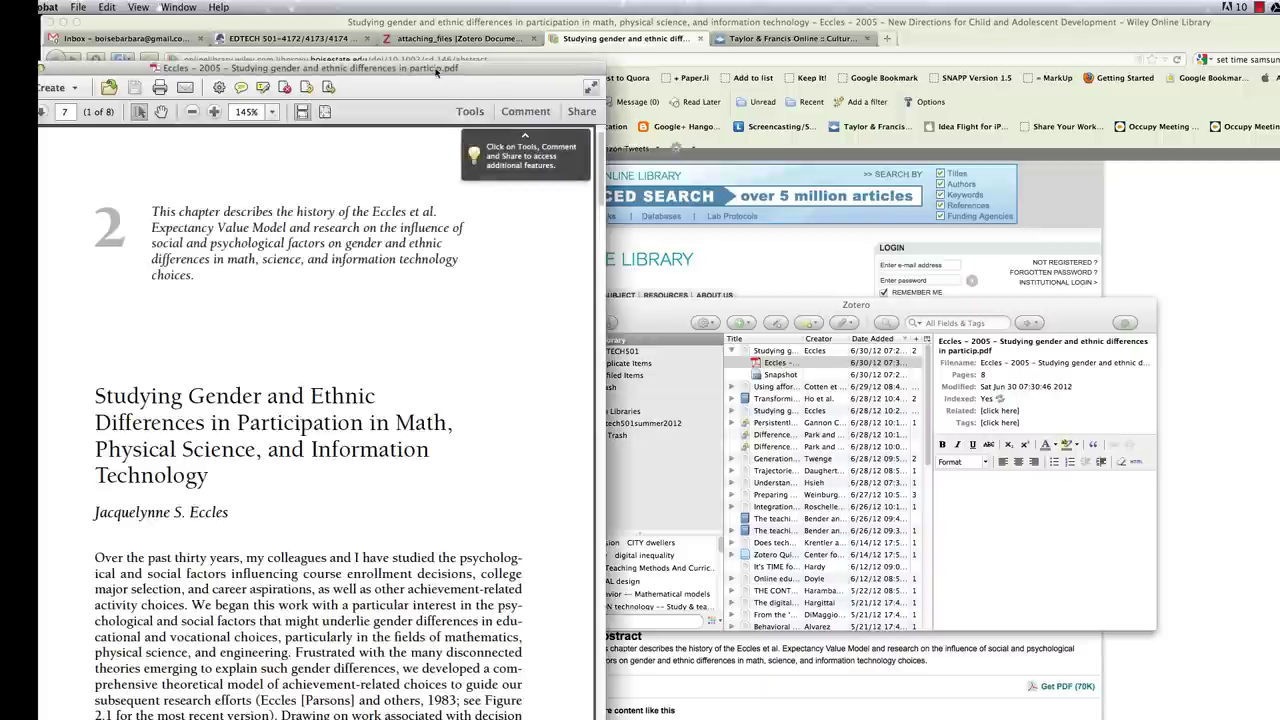
- Quit Acrobat, close the Downloads window, and show the Kvasny article on Taylor & Francis
key(super+q)
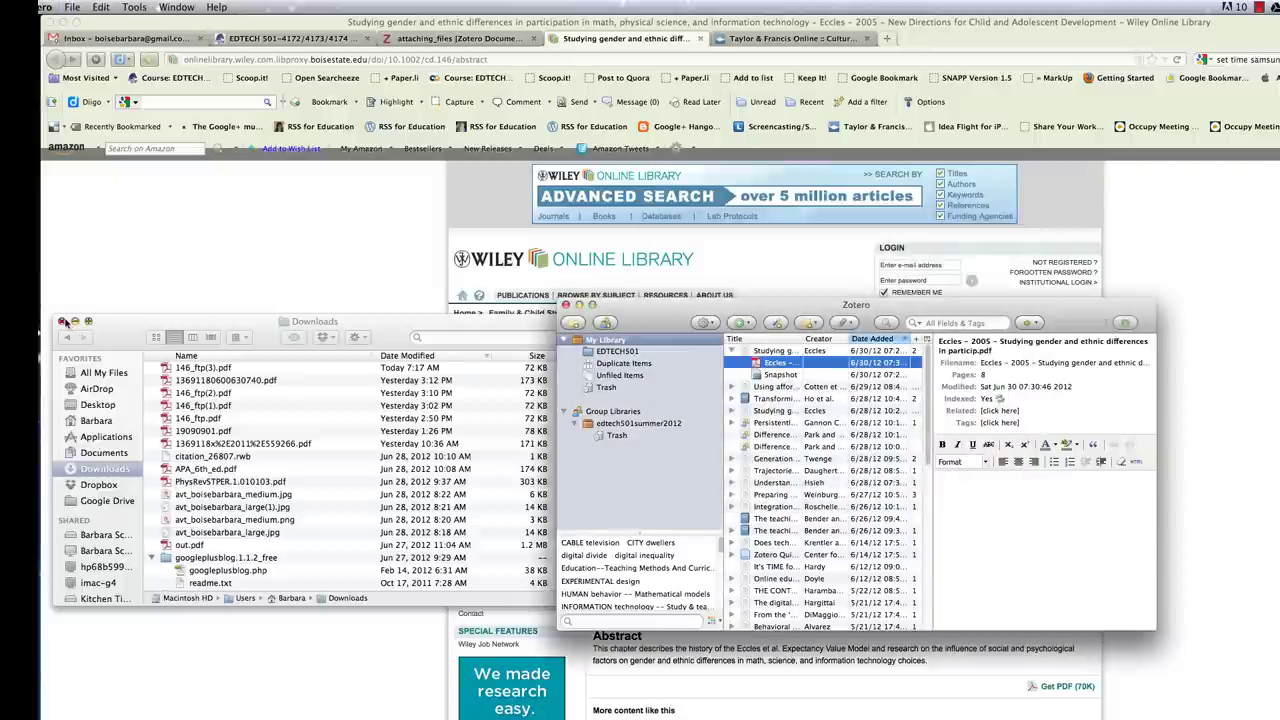
click(62, 321)
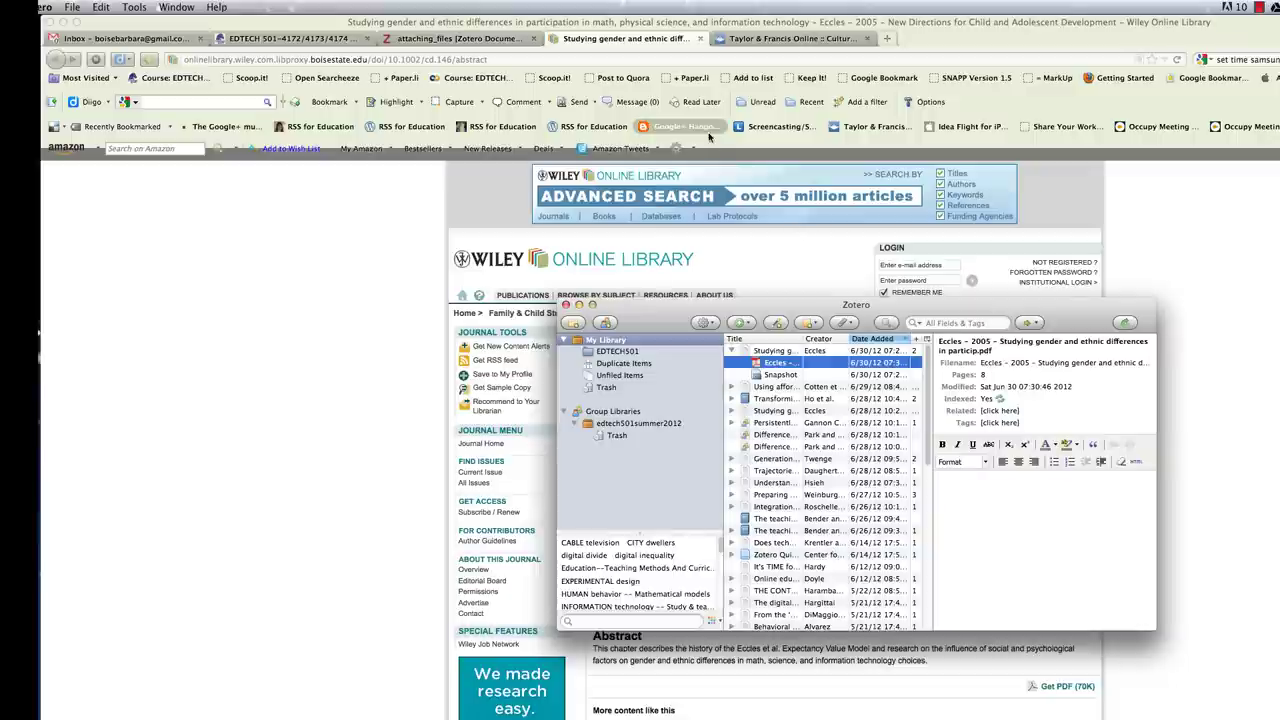
click(762, 40)
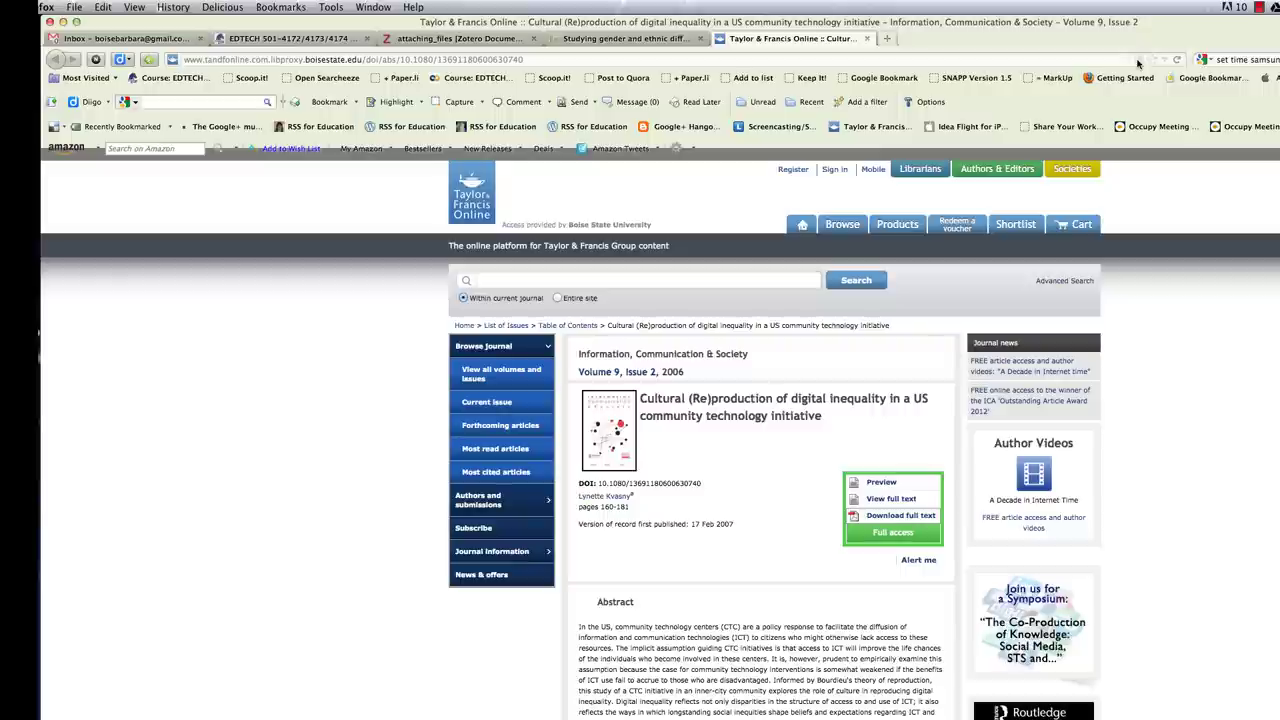
- Open the 'Cultural (Re)production' item's full-text PDF in Acrobat to check it, then close it
key(super+Tab)
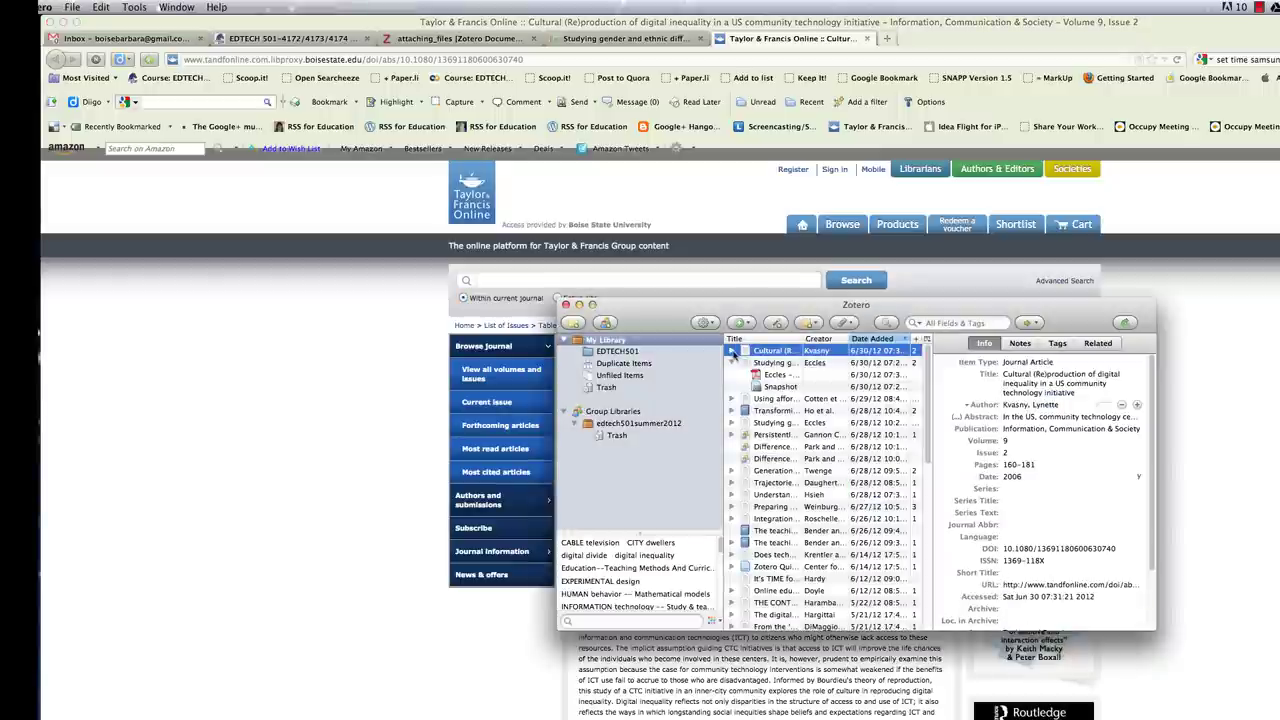
click(731, 351)
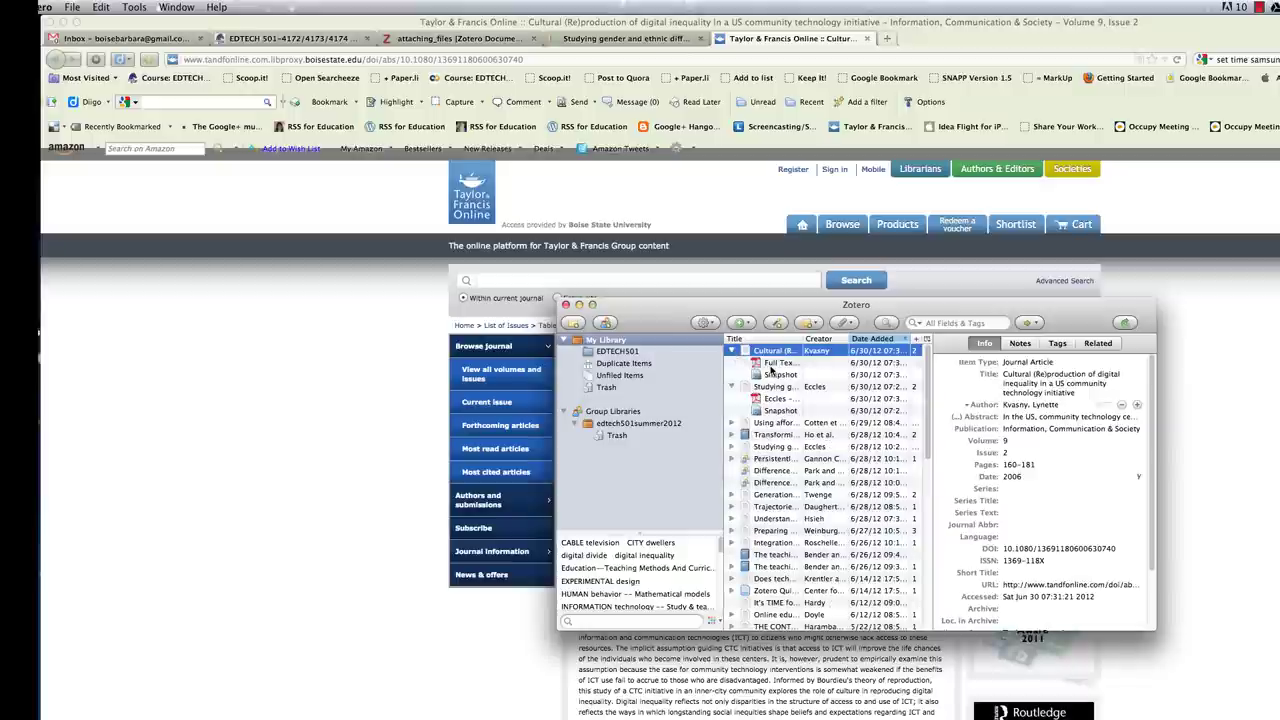
double_click(770, 365)
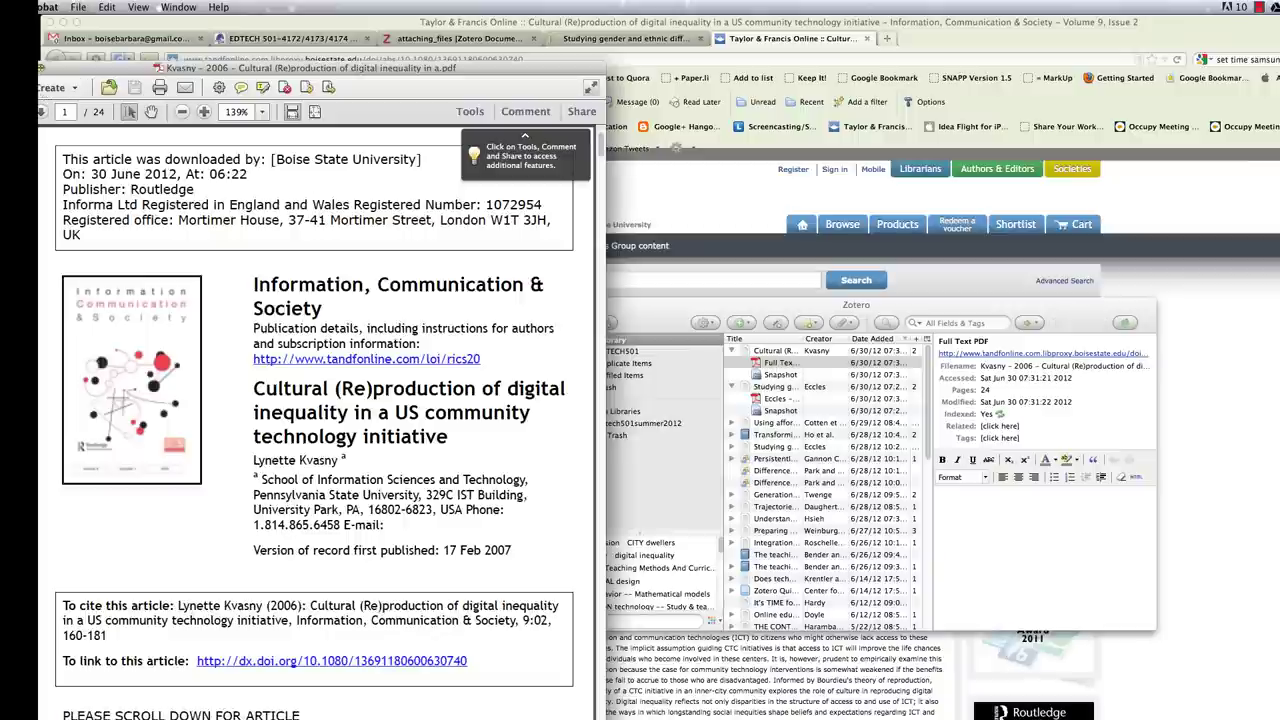
key(super+w)
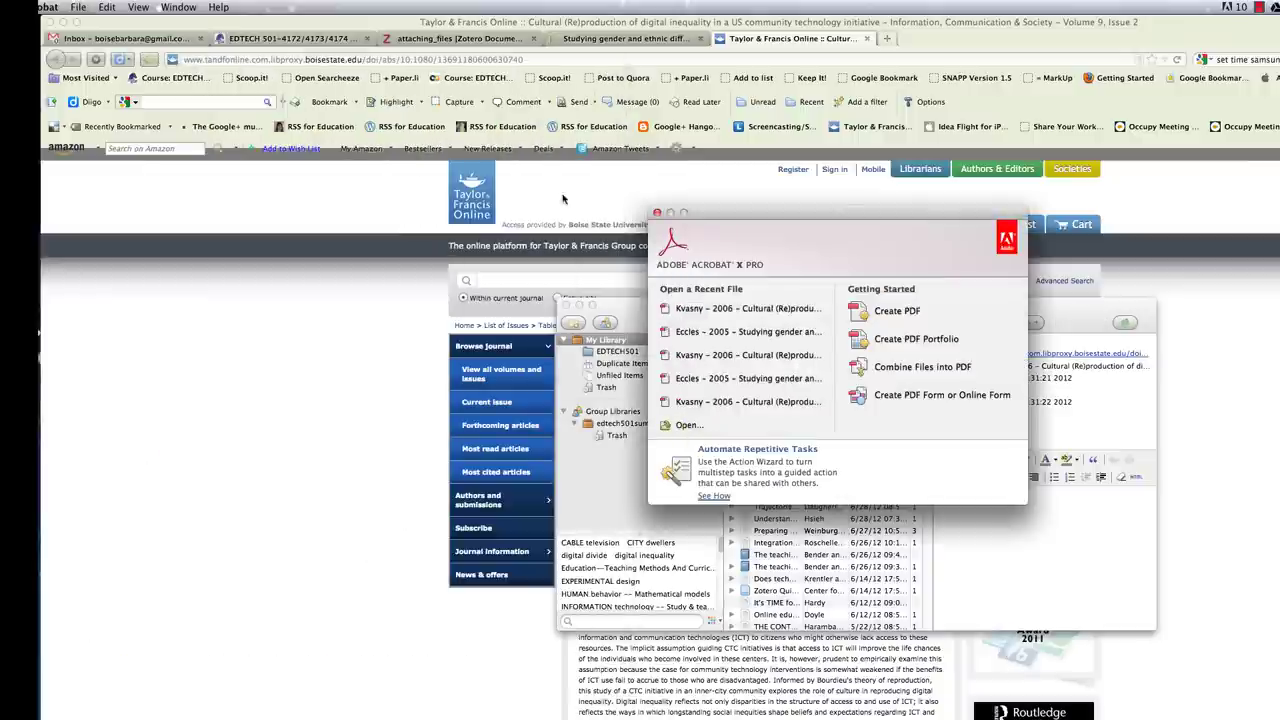
- Rename the Kvasny Full Text PDF from parent metadata into the author-year-title pattern
click(659, 213)
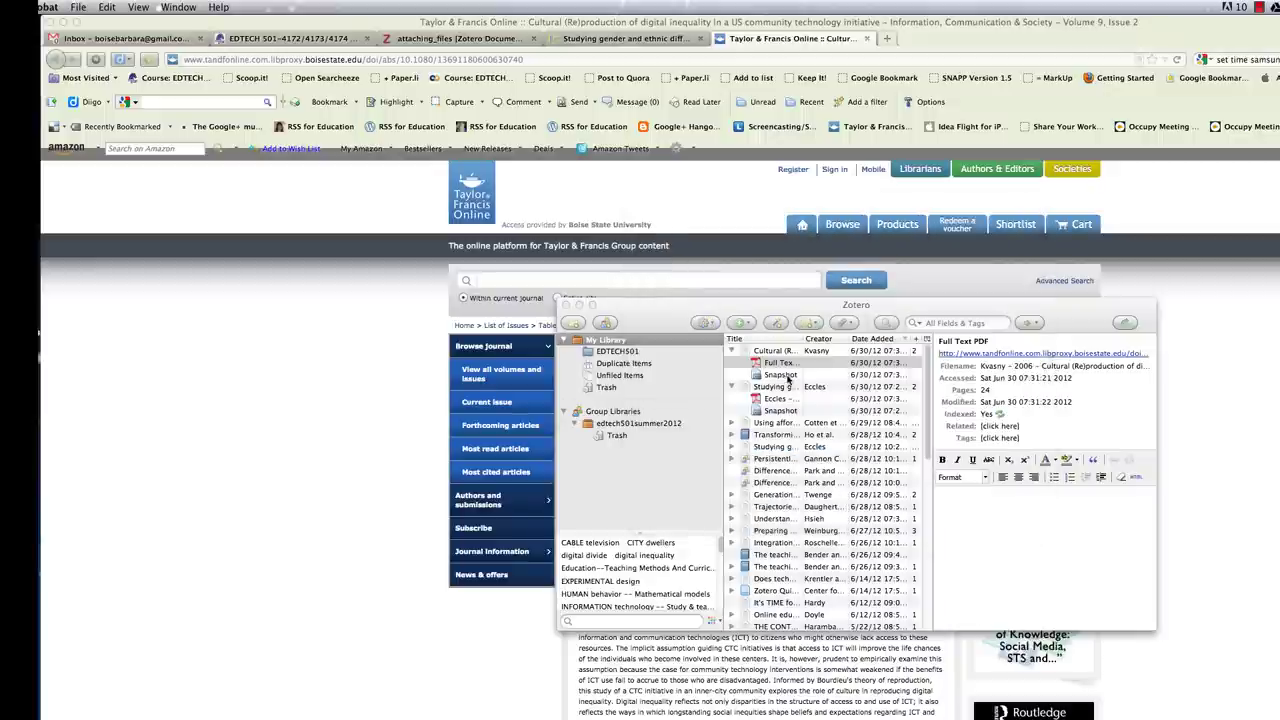
right_click(779, 362)
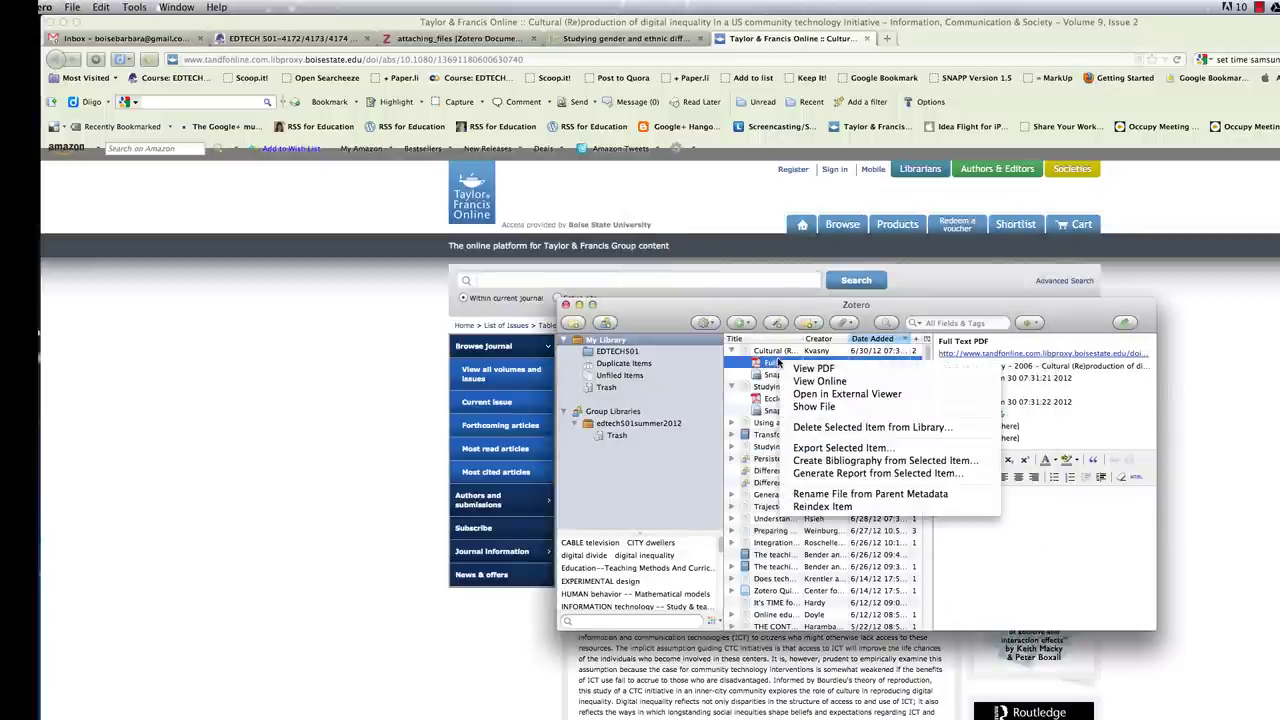
click(818, 493)
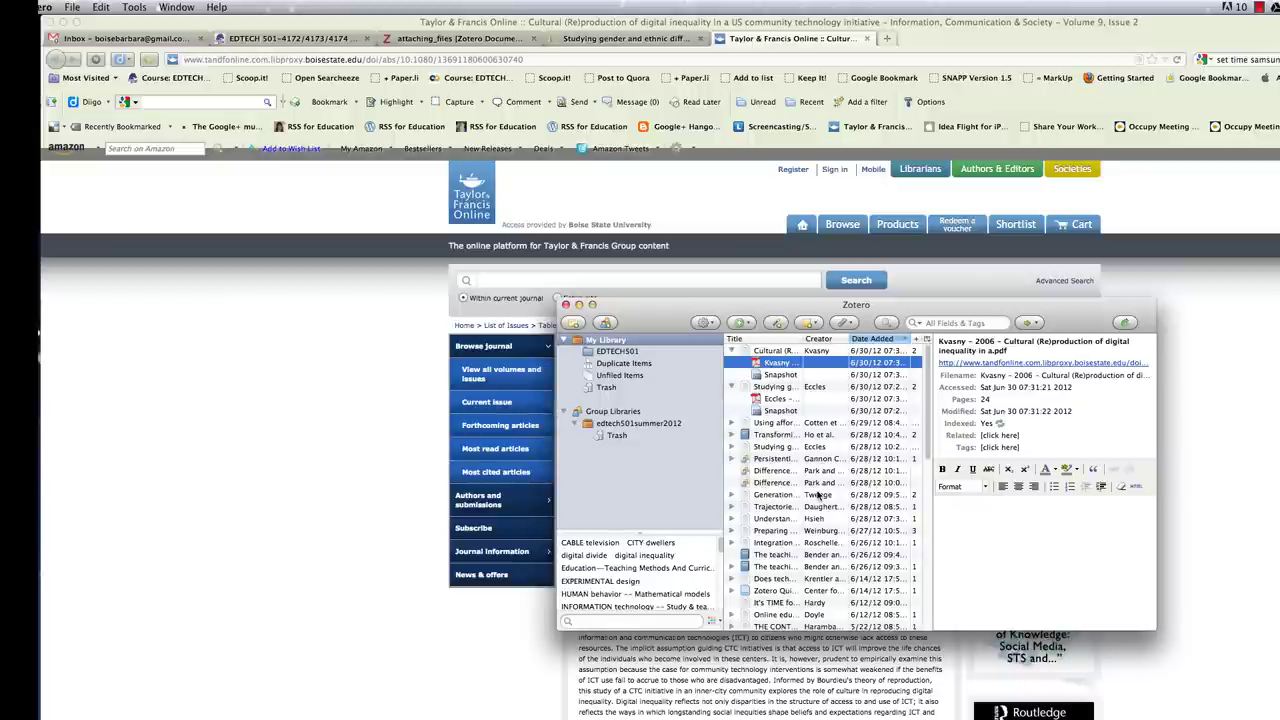
click(998, 344)
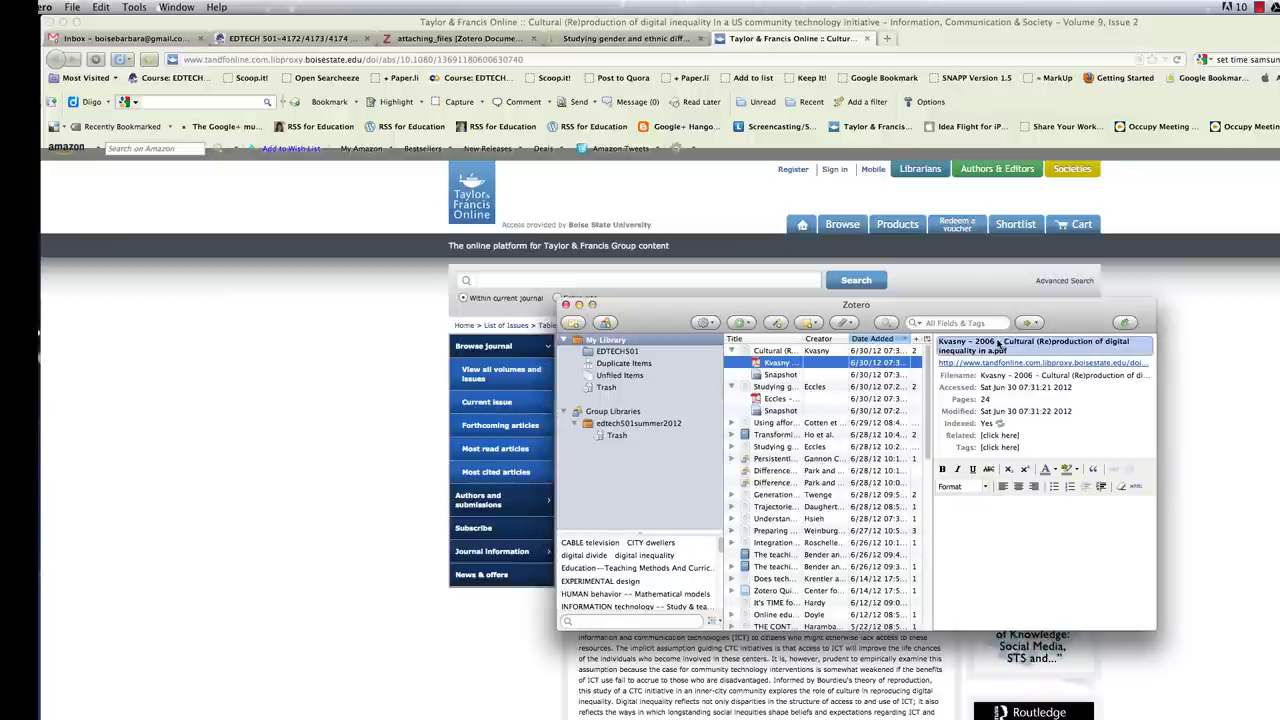
click(872, 362)
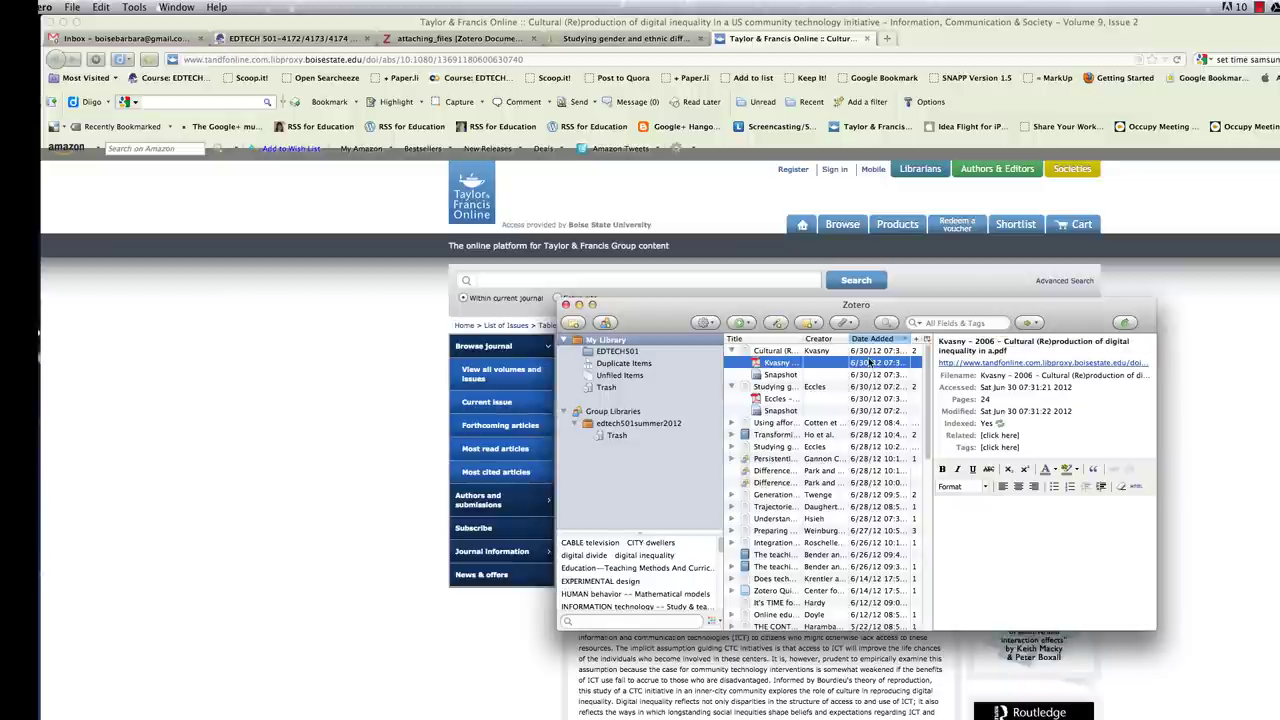
- Check that the renamed Kvasny PDF is in its A2KDAP3T storage folder, then close Finder
right_click(767, 367)
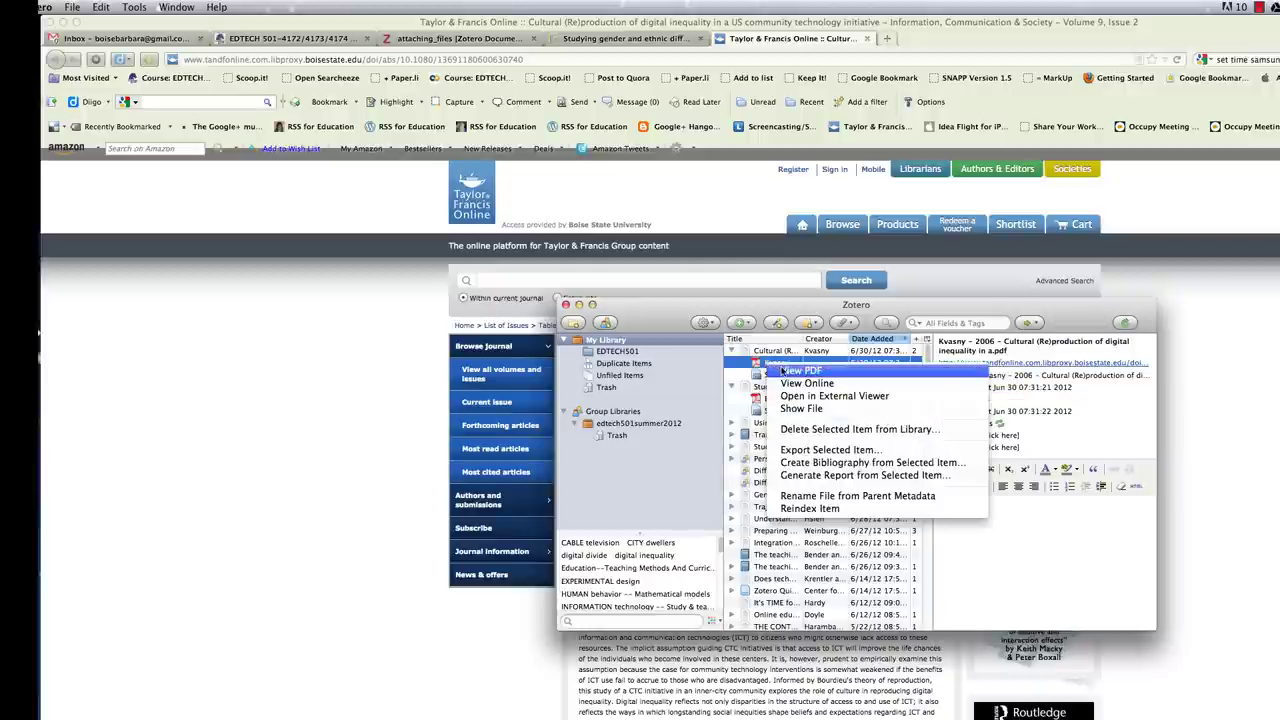
click(789, 408)
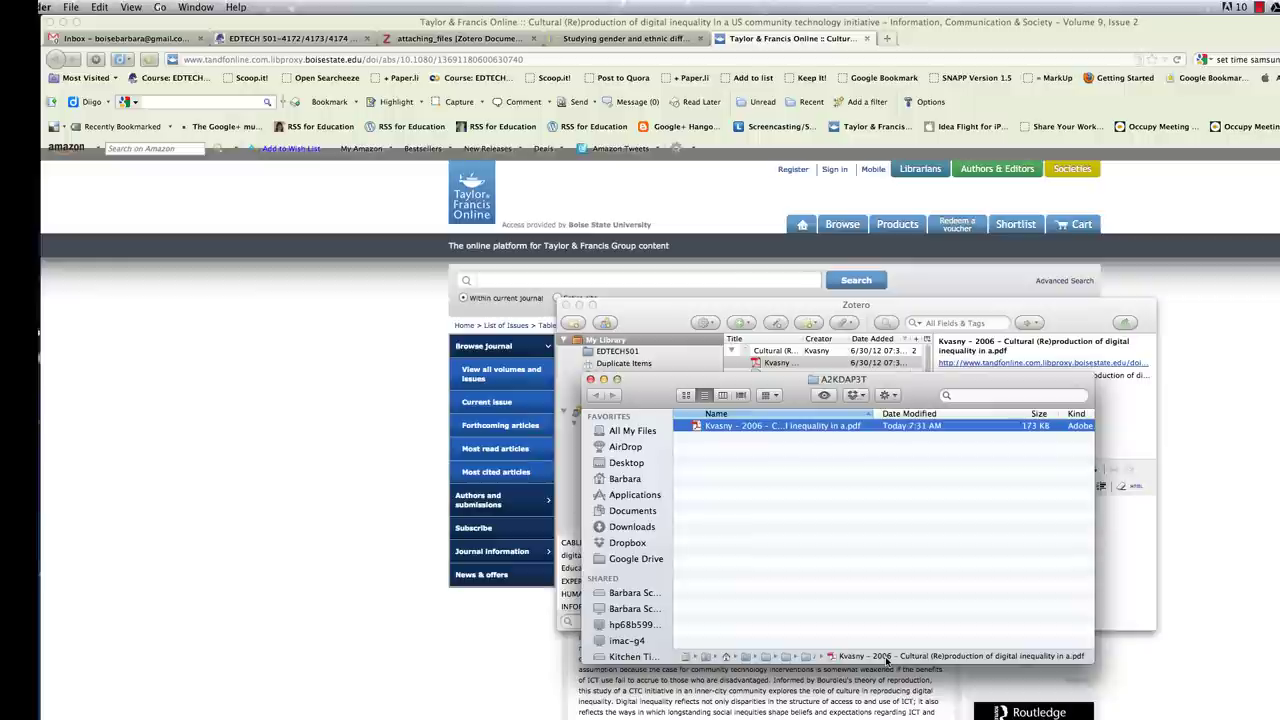
click(590, 379)
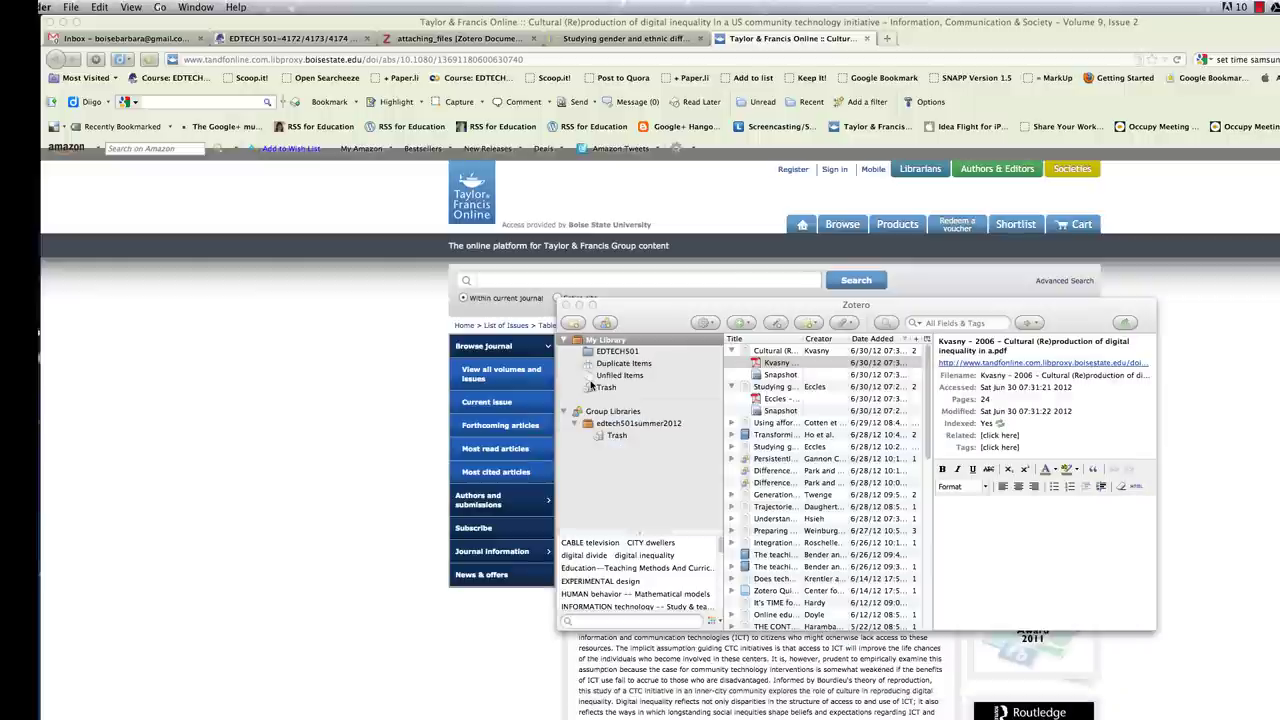
click(706, 323)
- Open Zotero's Preferences at the Sync pane to review the online account settings
click(725, 420)
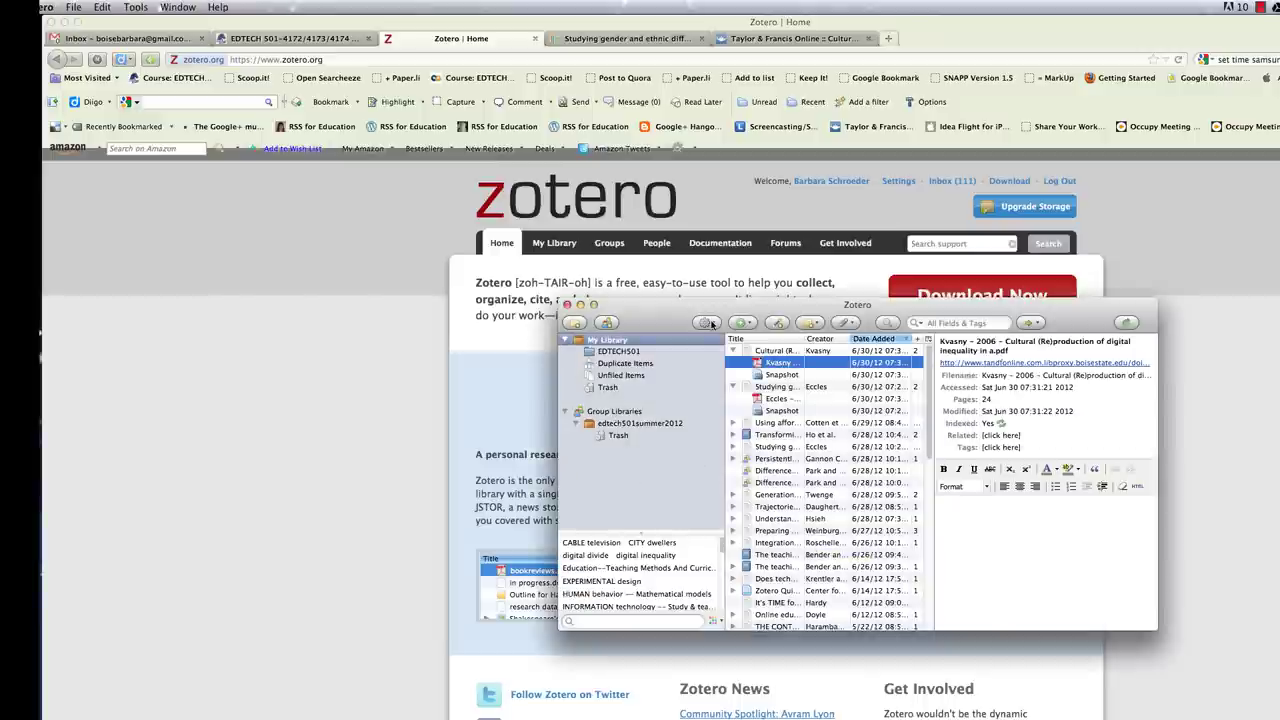
click(708, 322)
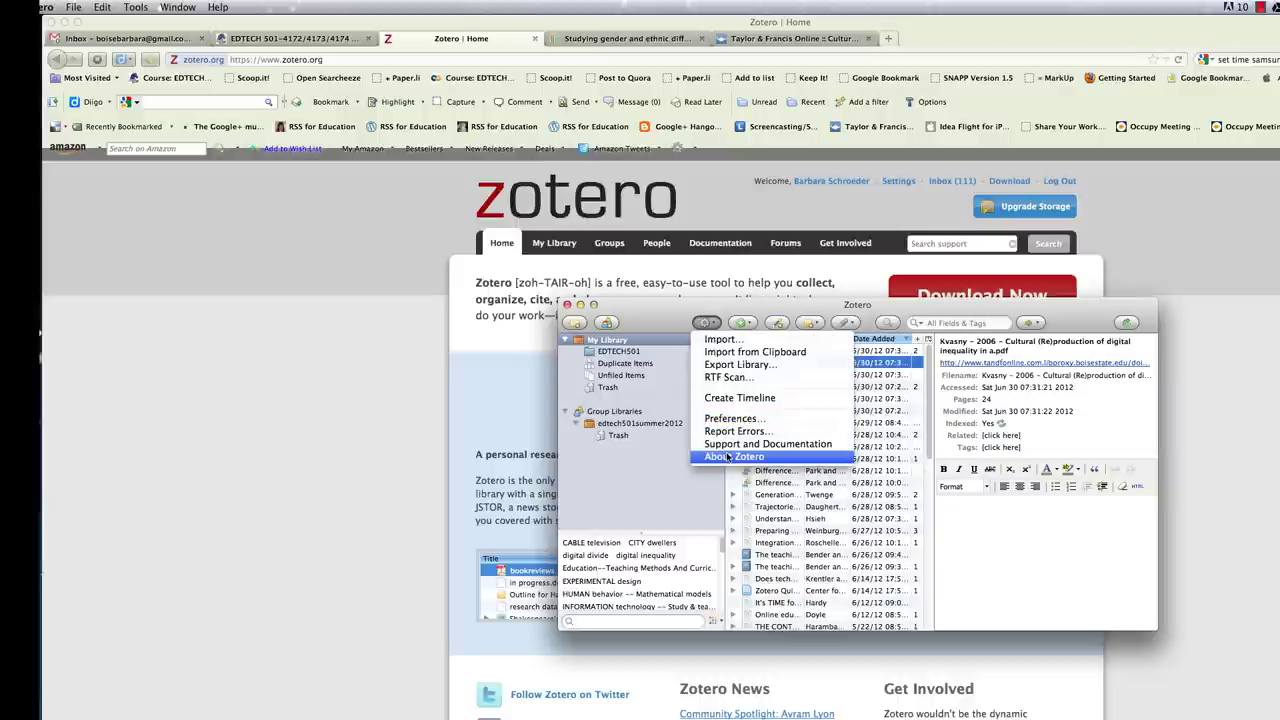
click(726, 421)
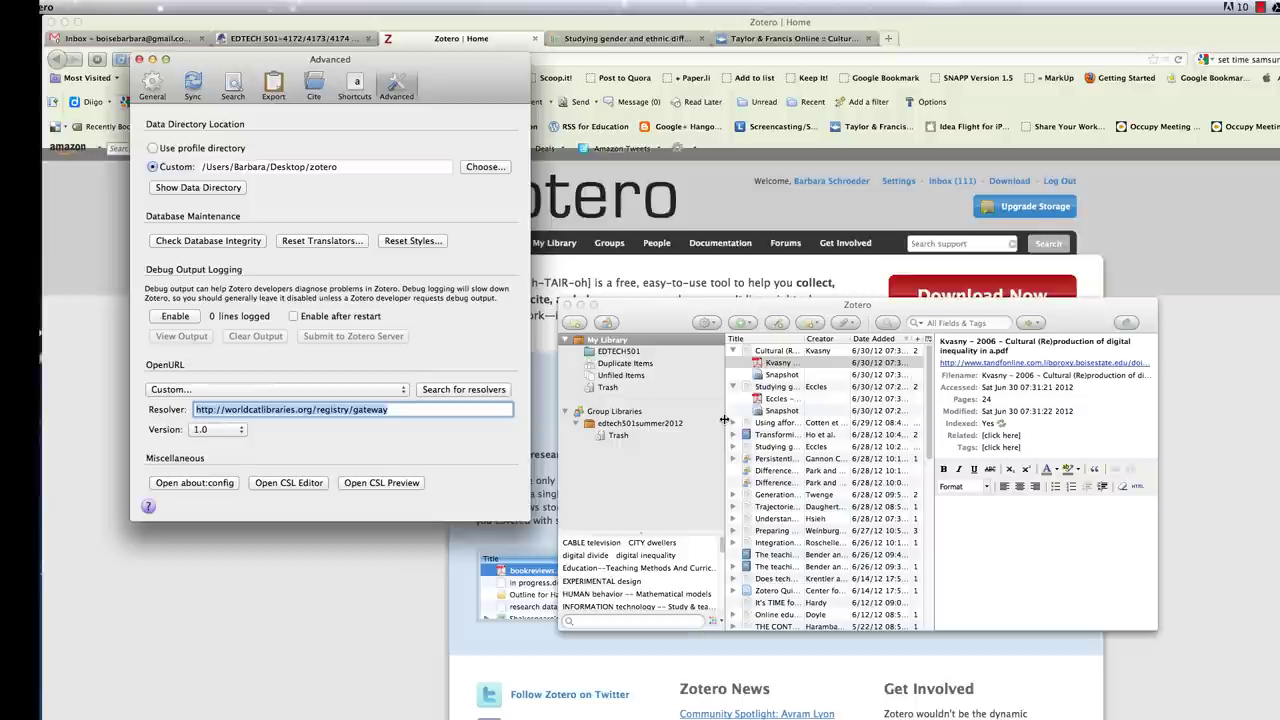
click(199, 188)
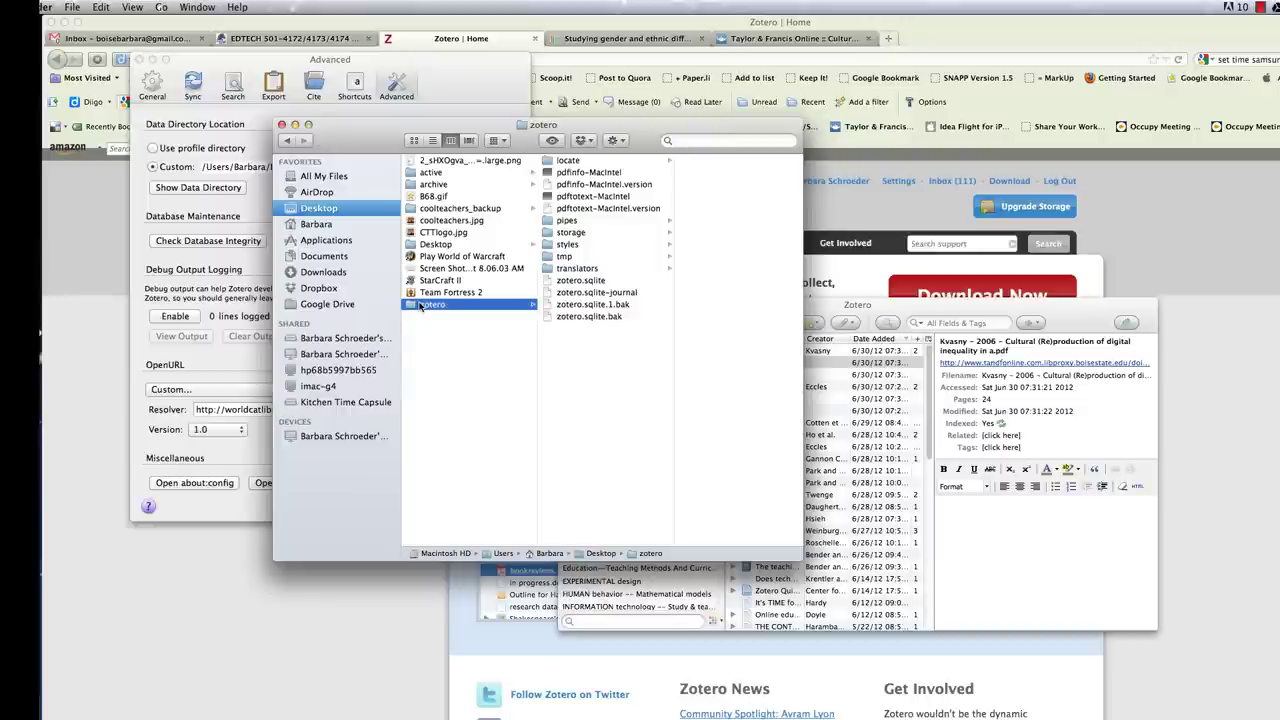
click(282, 124)
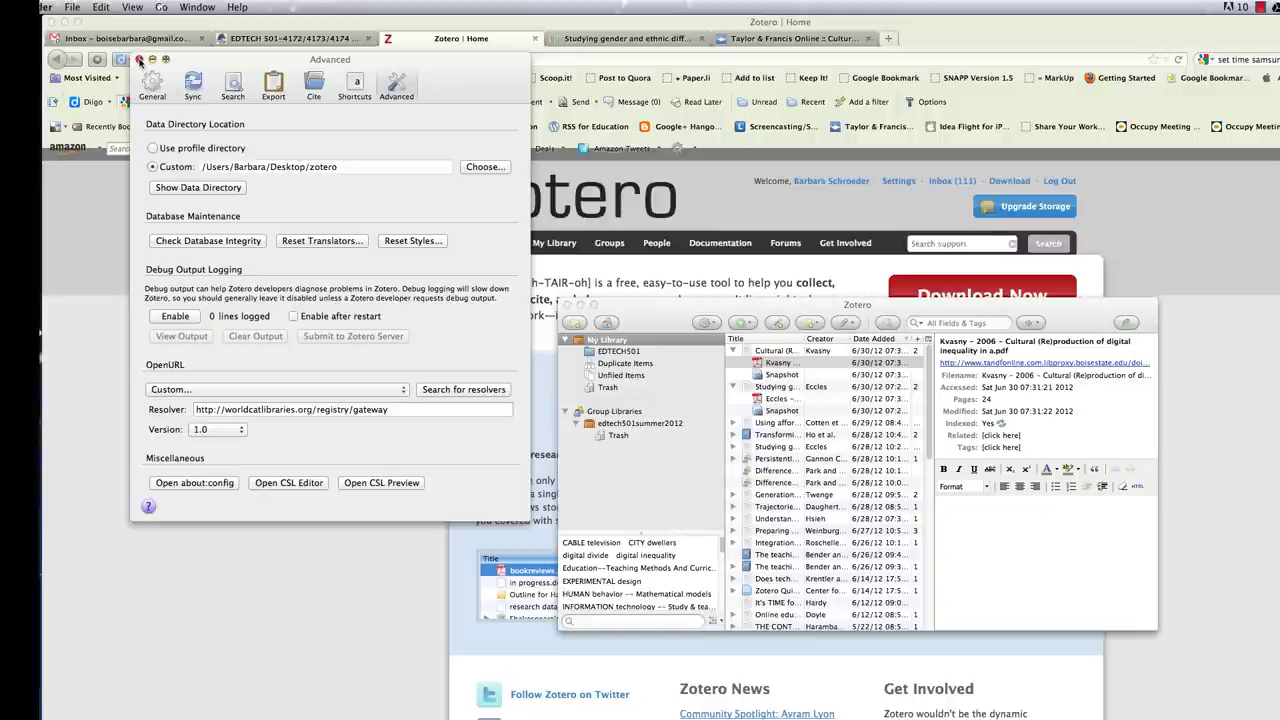
click(139, 60)
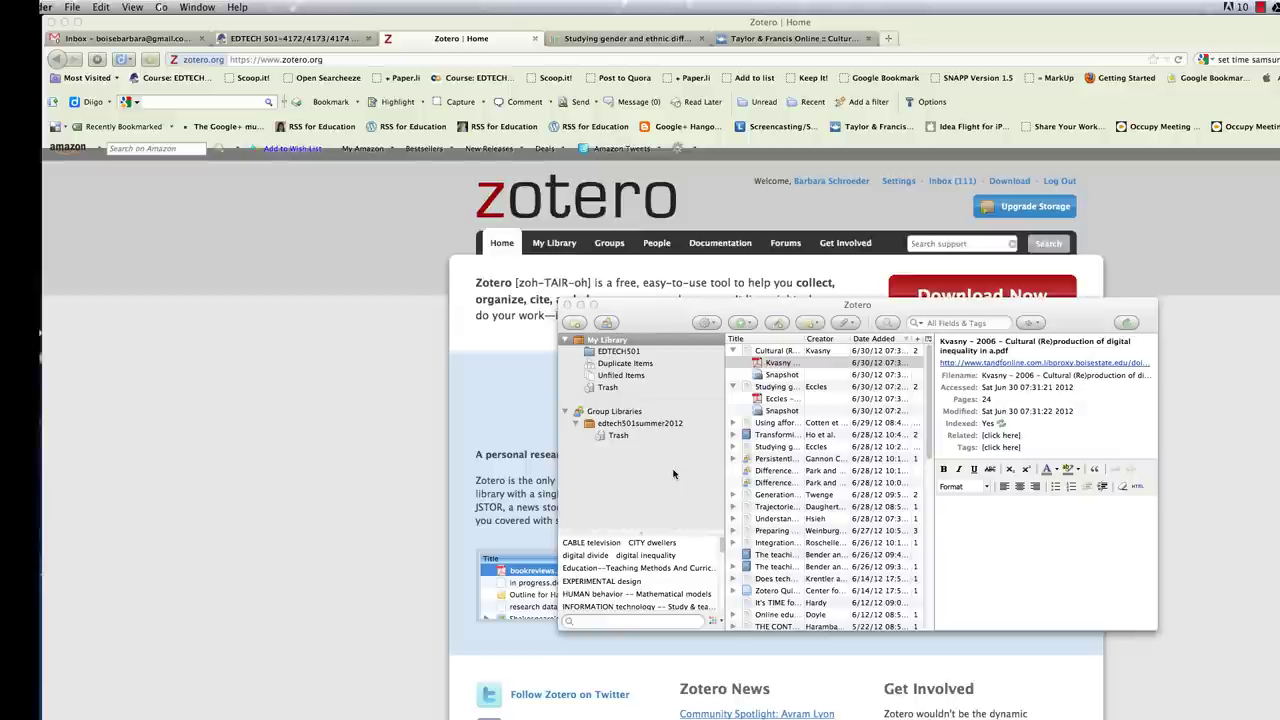
- In the zotero.org library sorted by Date Added, open the Cultural (Re)production record to see its Kvasny PDF
click(567, 304)
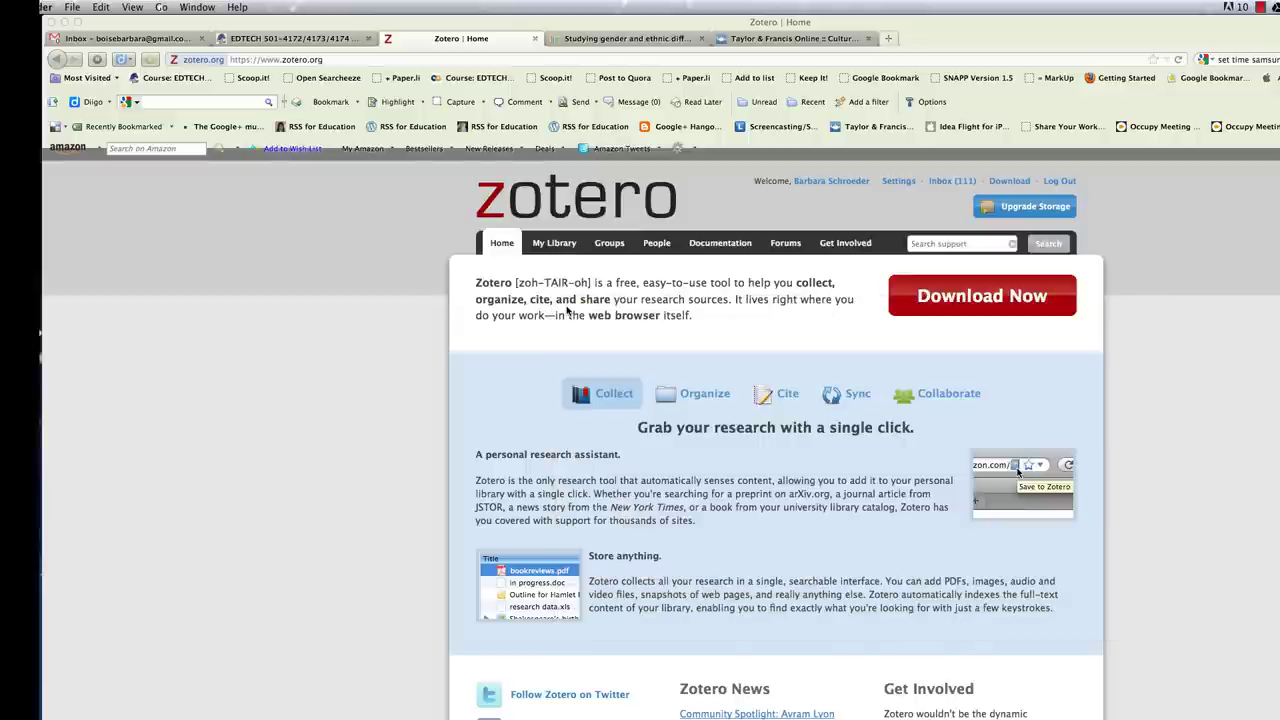
click(558, 243)
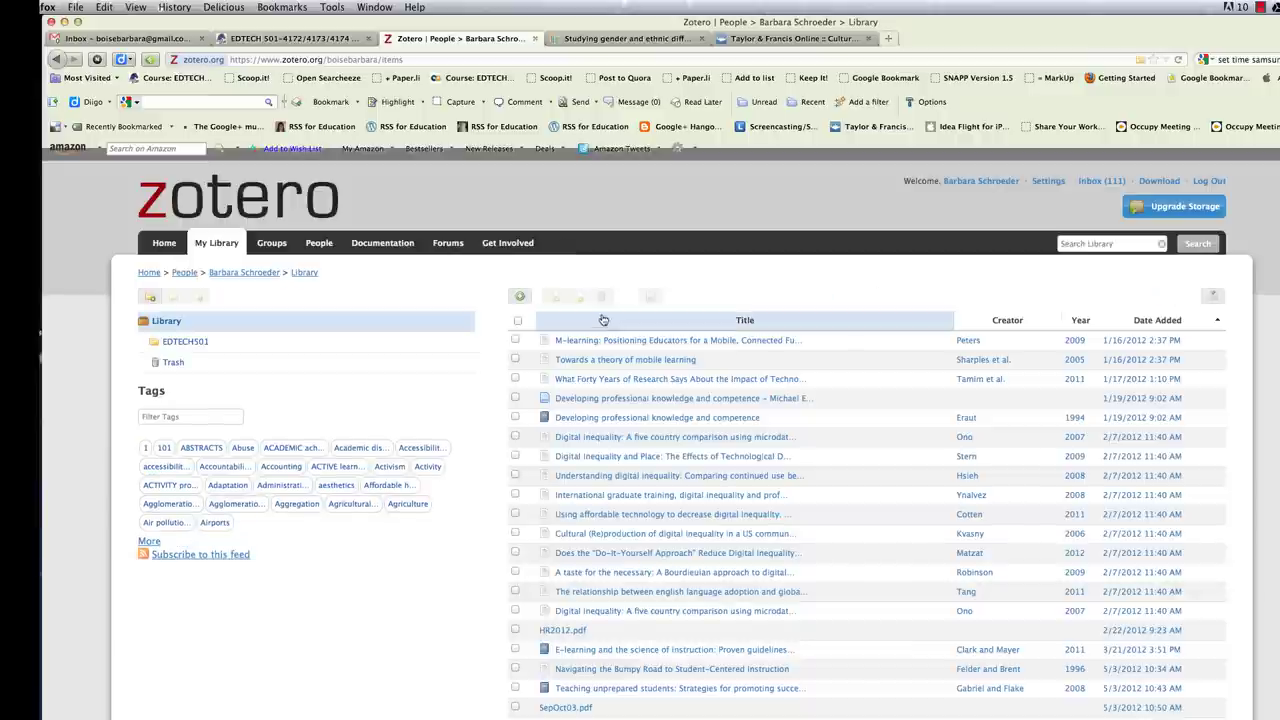
click(1218, 321)
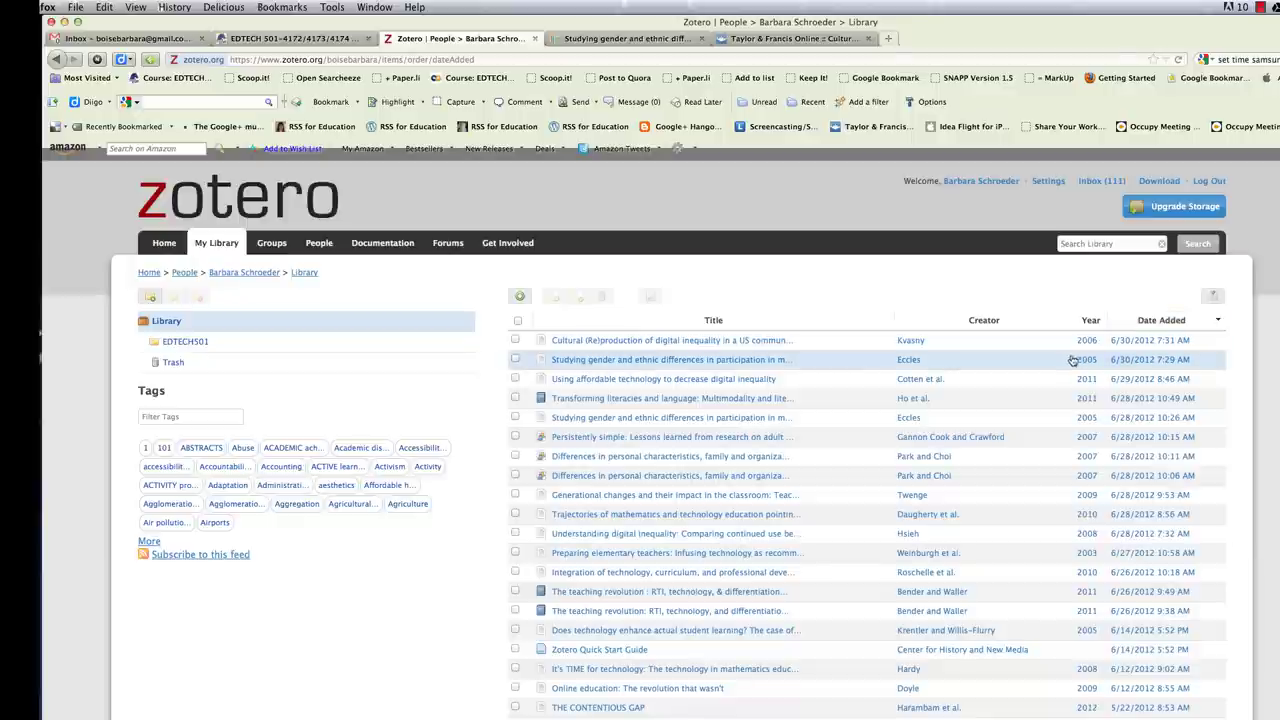
click(575, 341)
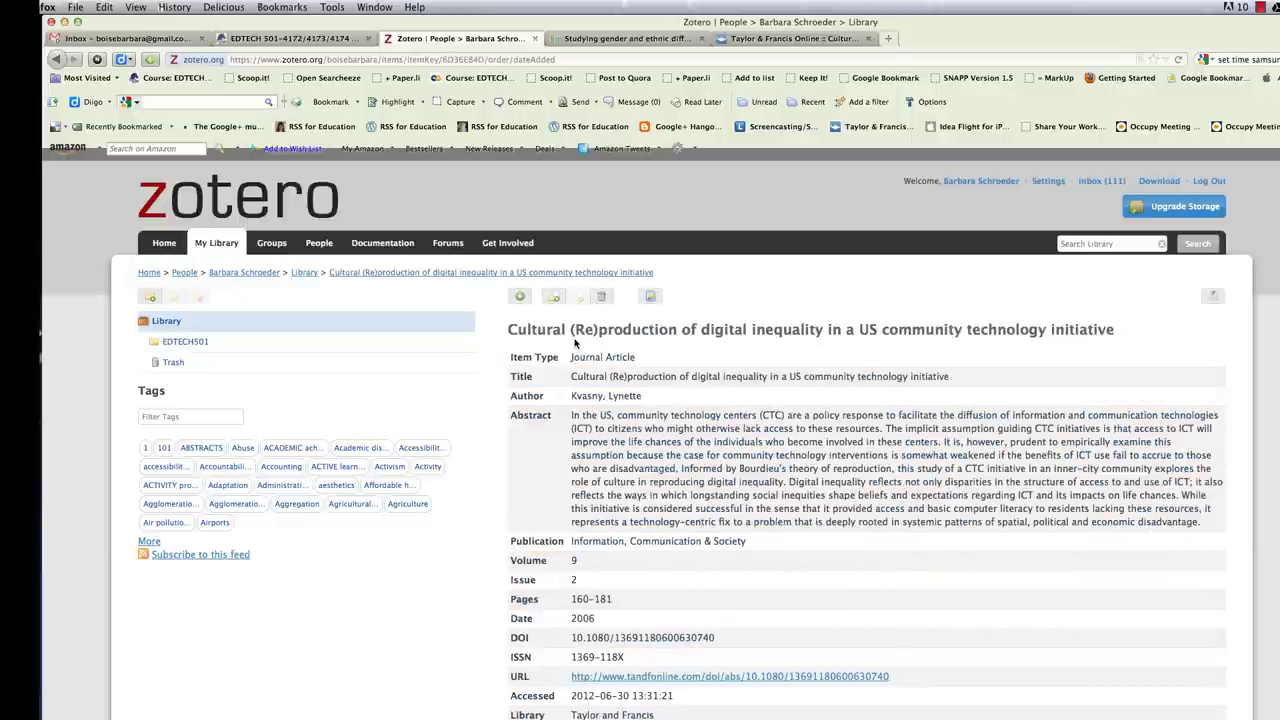
scroll(444, 634, down, 3)
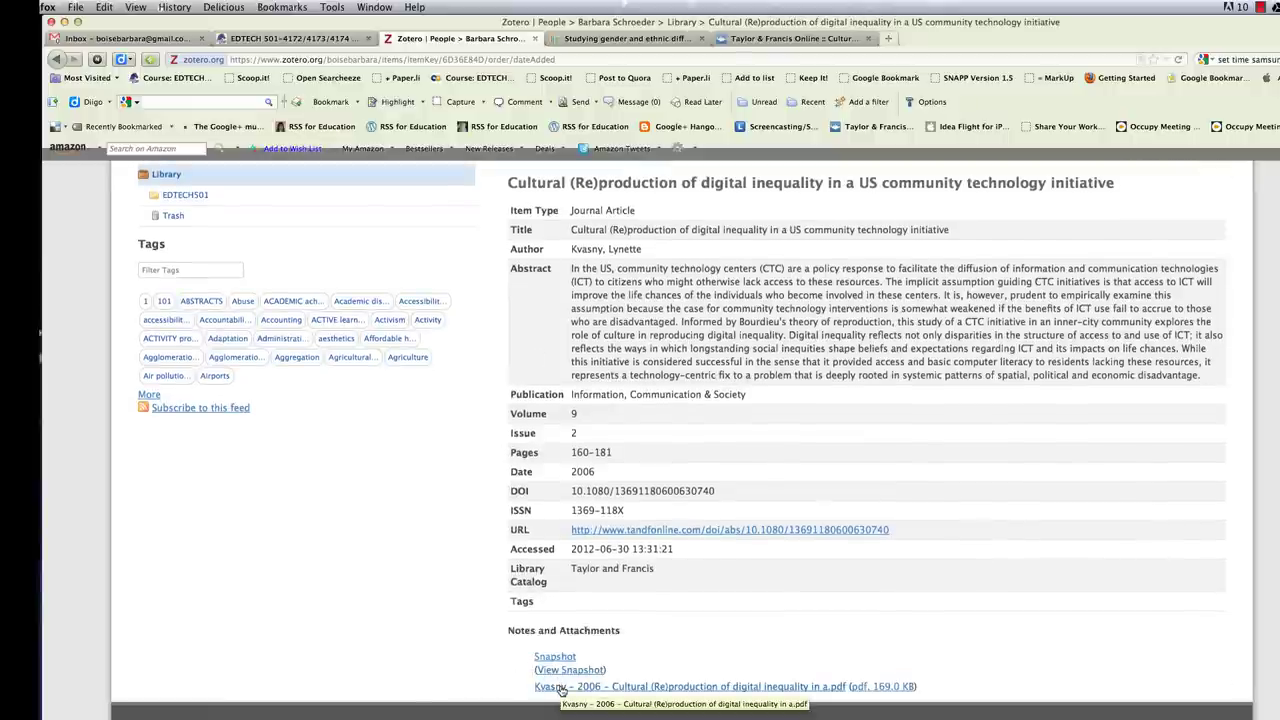
scroll(409, 575, up, 3)
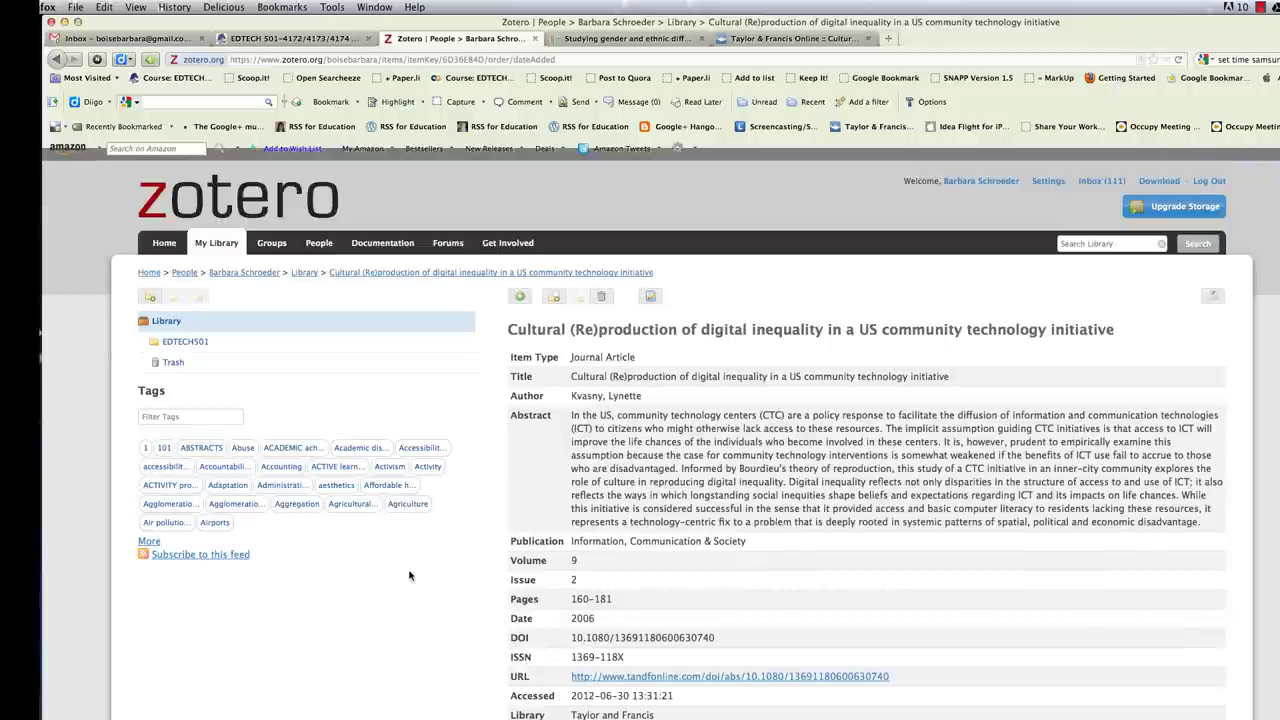